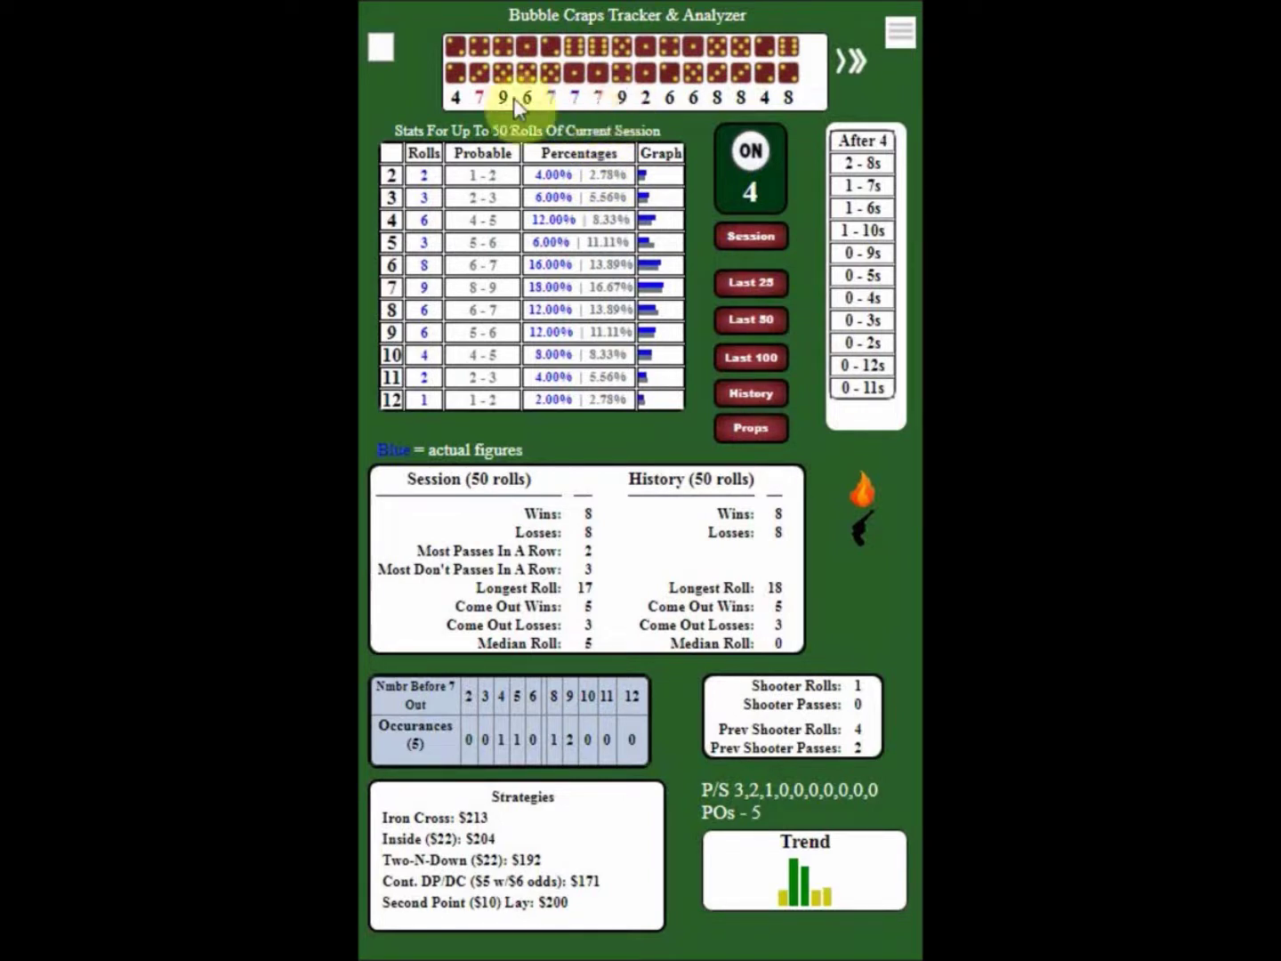
- Delete one of the adjacent 6-1 rolls from the roll history by entering 00 as its dice combination
left_click(579, 80)
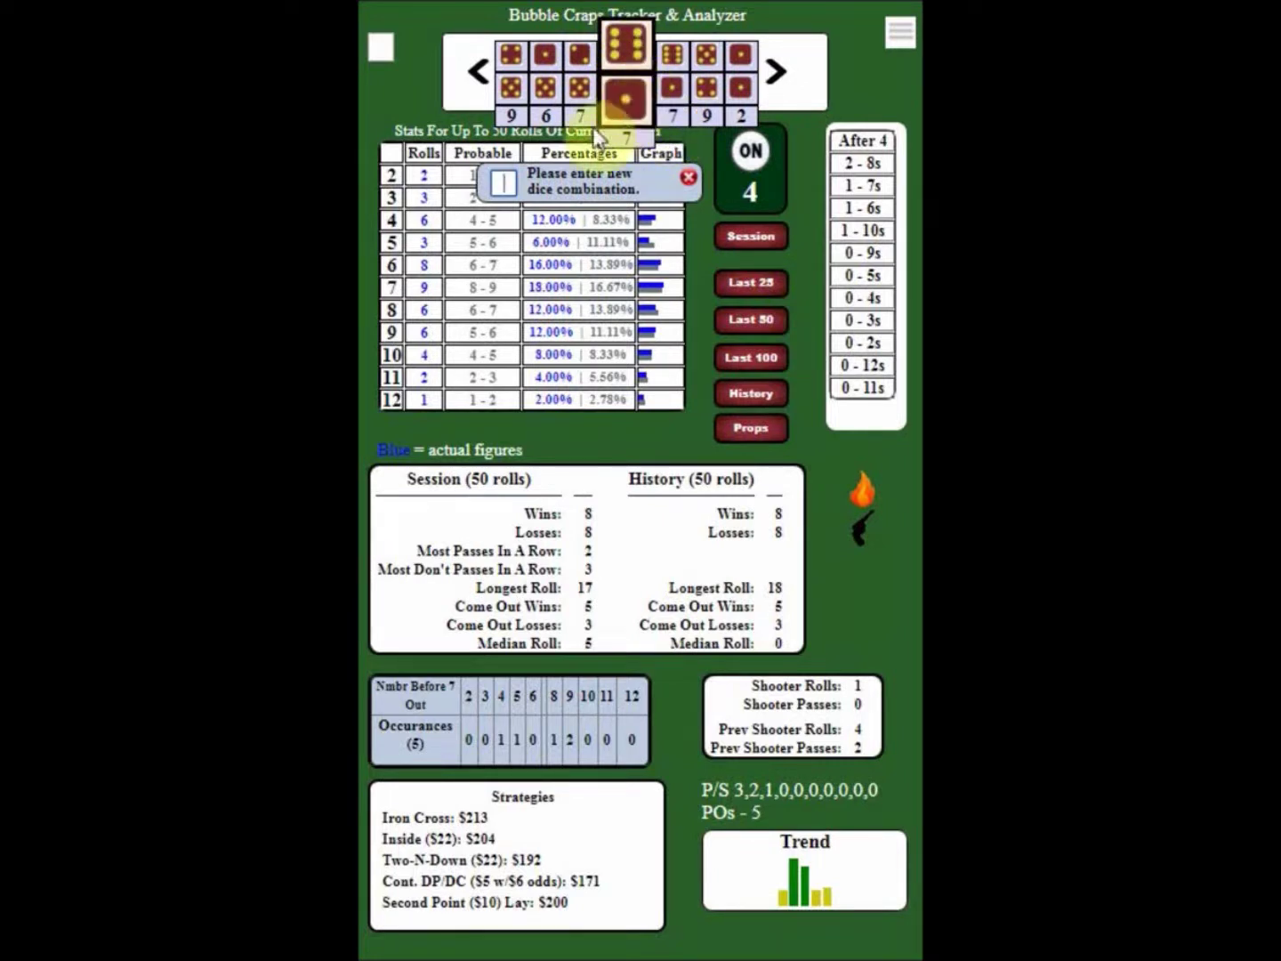
left_click(505, 183)
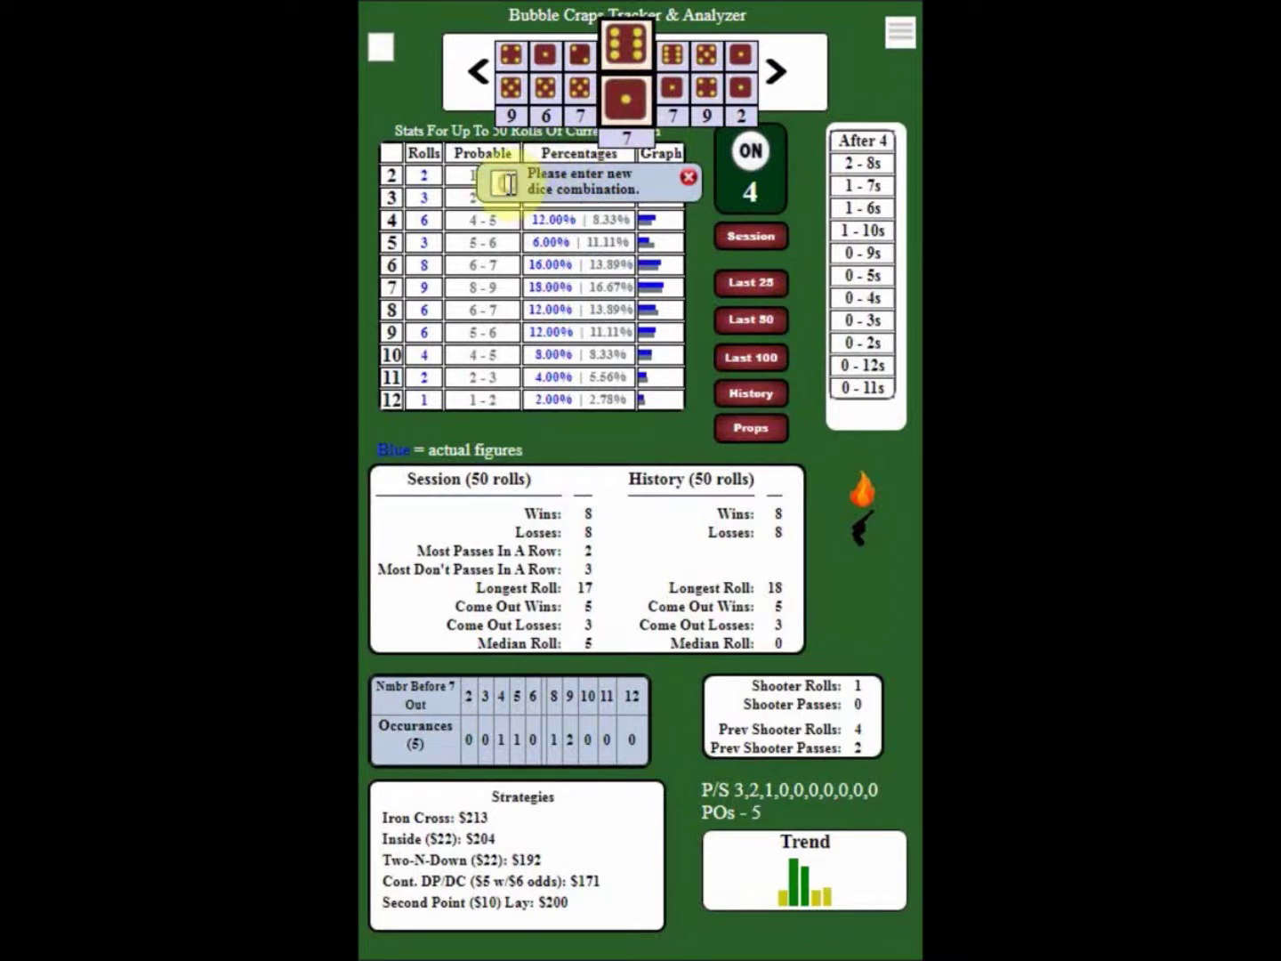
type("00")
type("42")
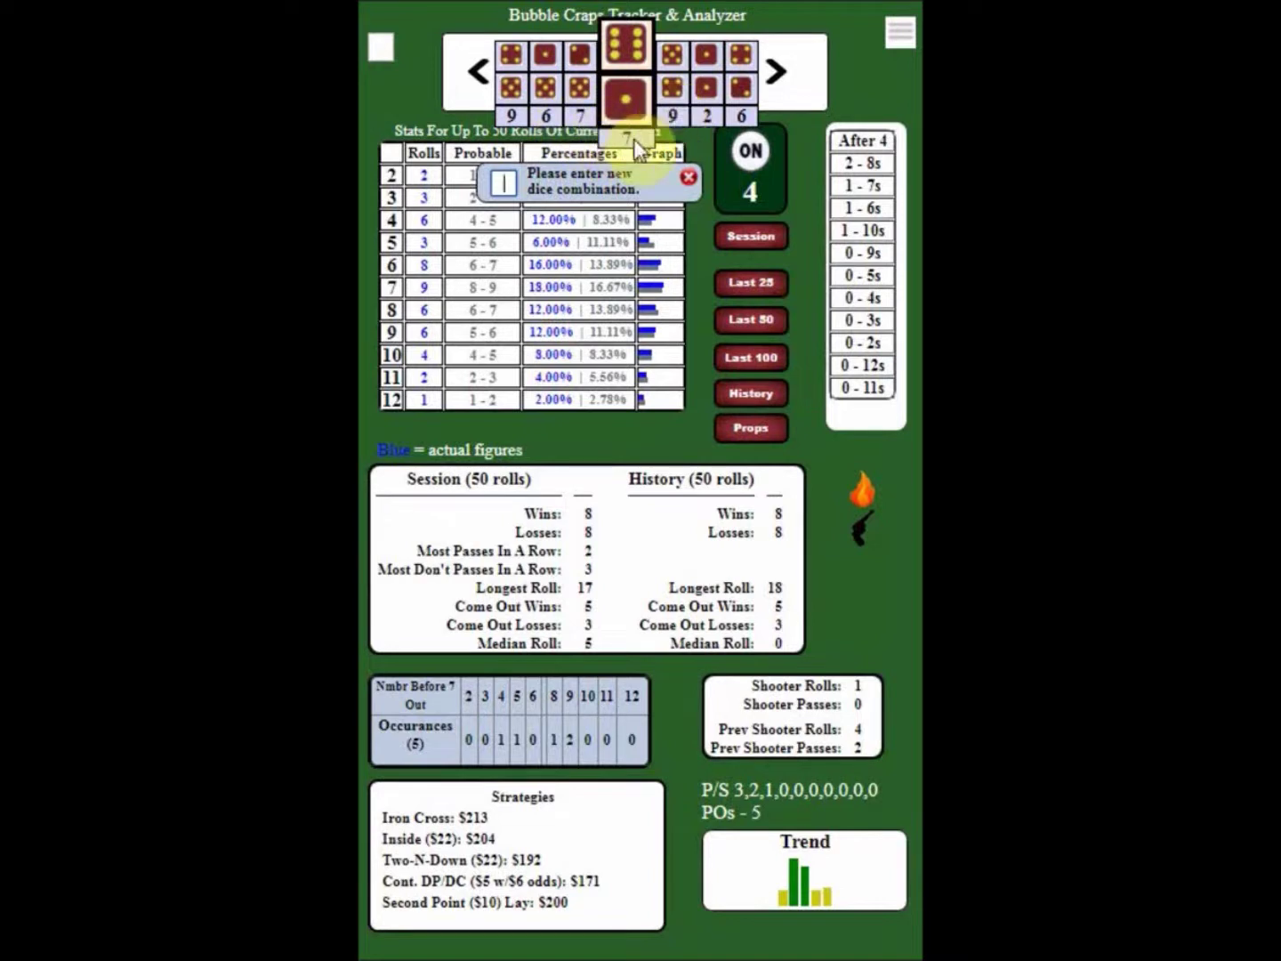
left_click(691, 174)
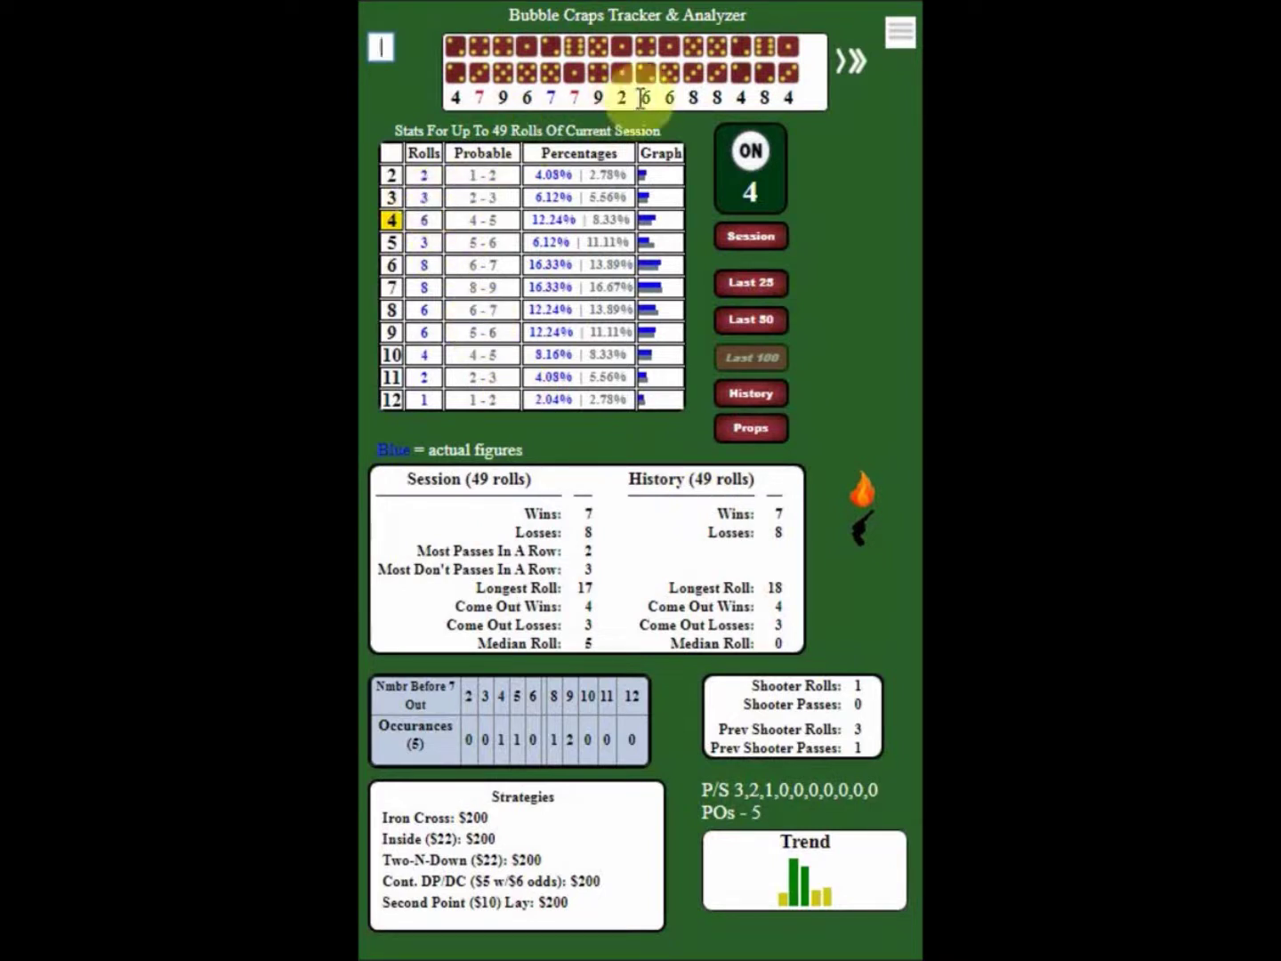
- Change the 5-3 roll beside the 2-2 roll in the roll history to dice combination 44
left_click(717, 81)
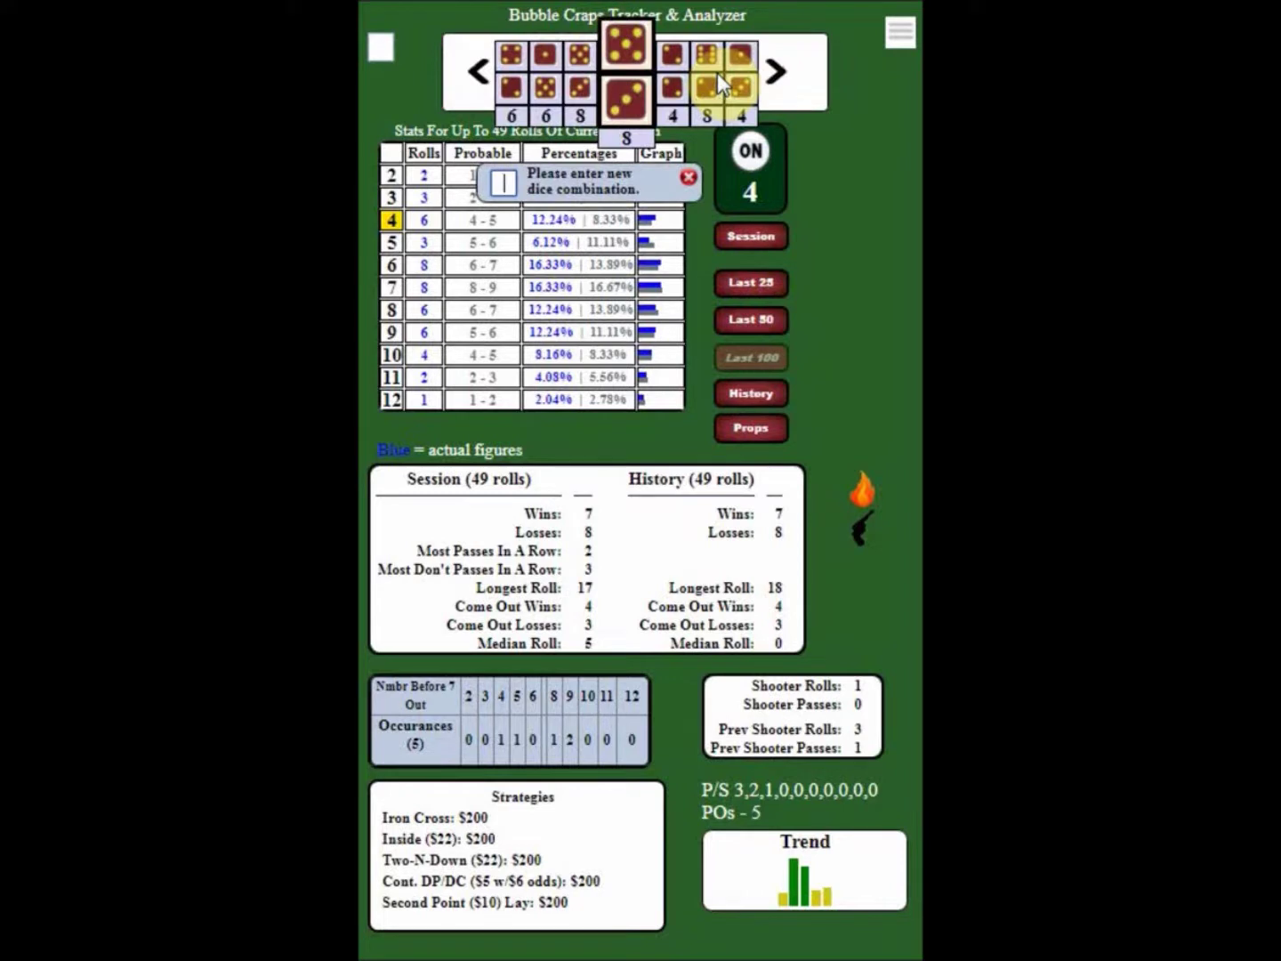
type("44")
key("Return")
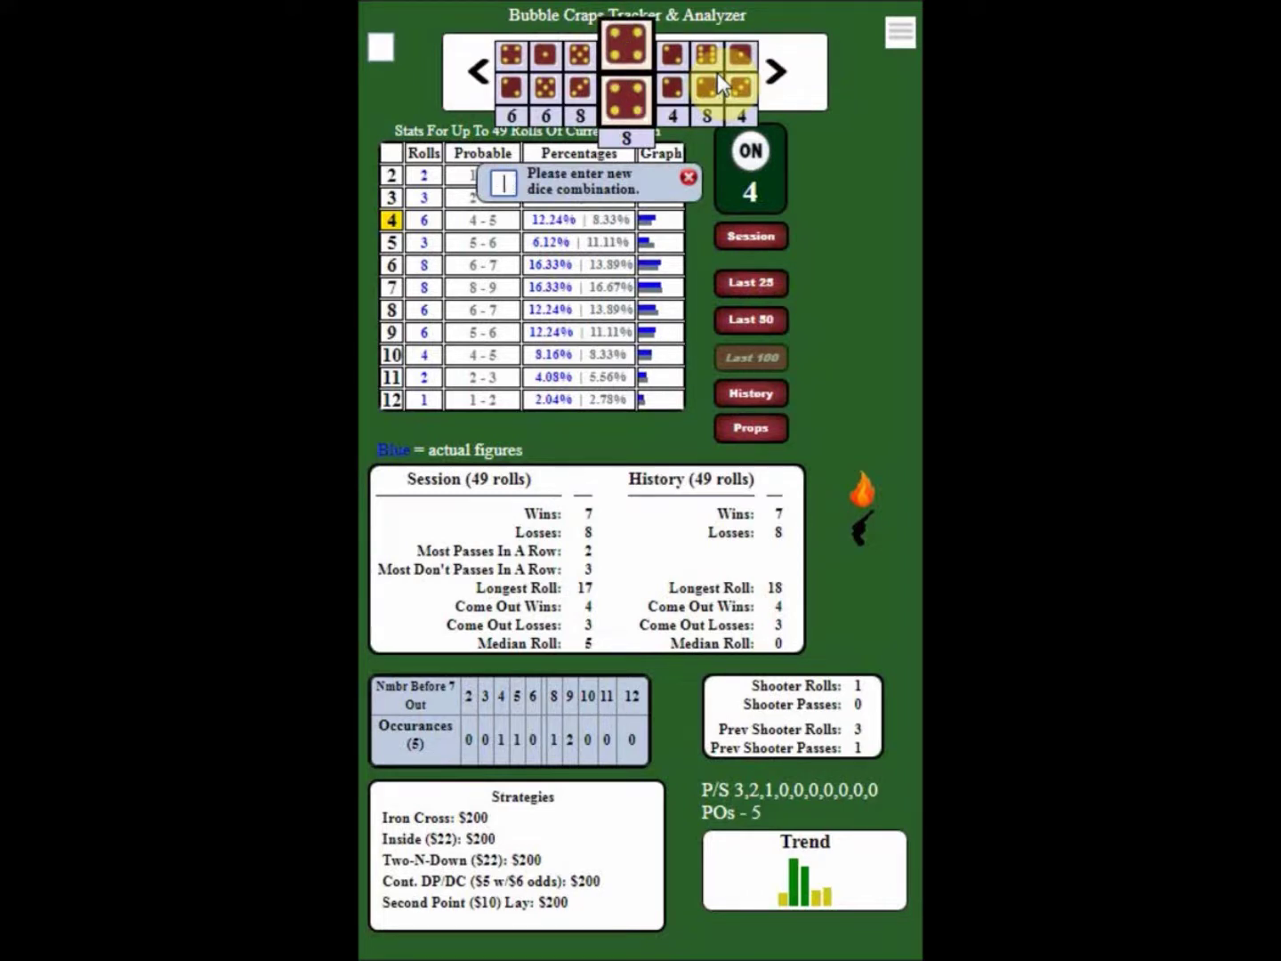
left_click(691, 178)
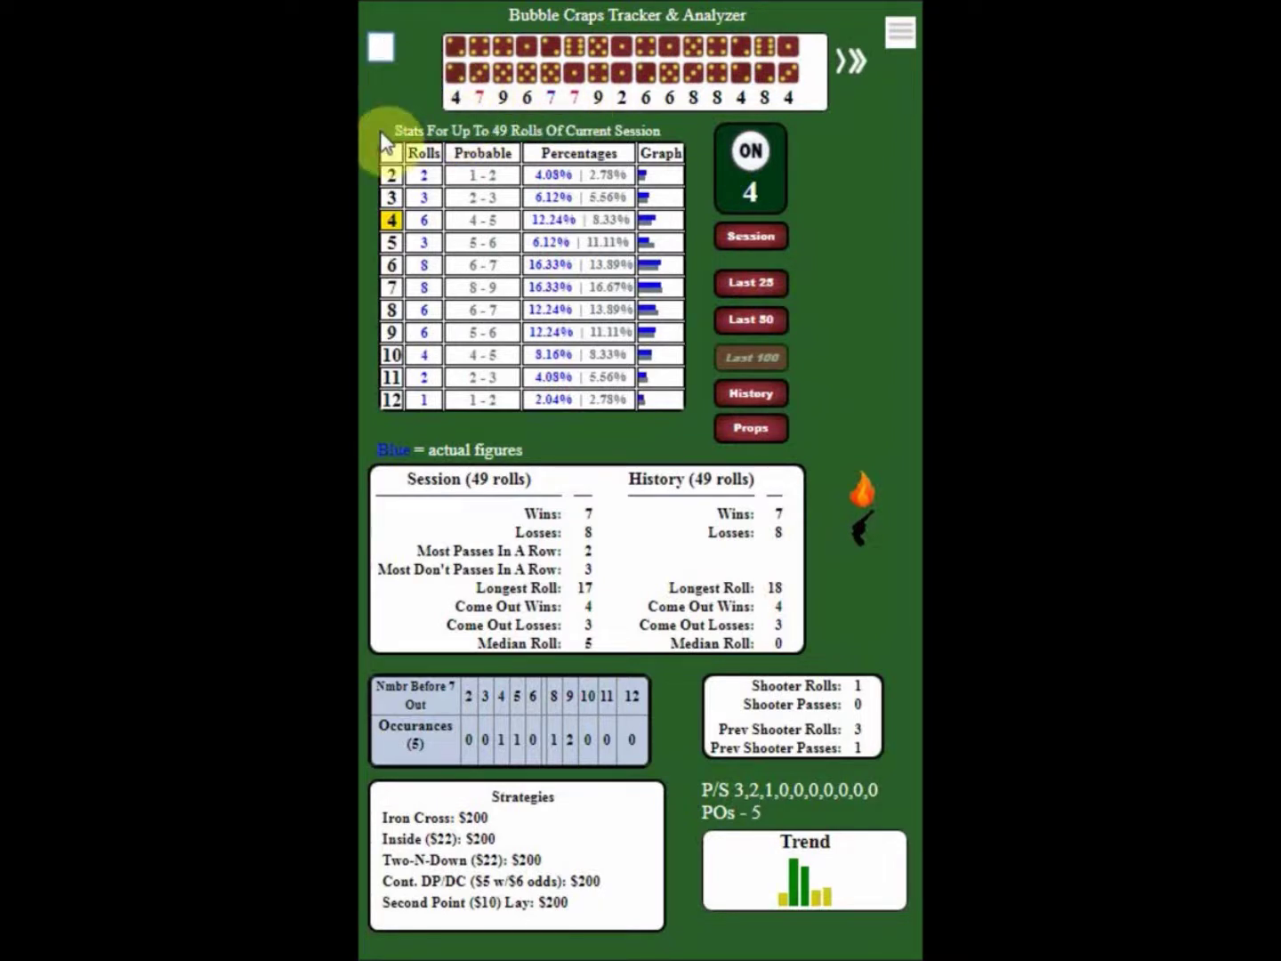
- Record a new roll with dice combination 31 and dismiss its 7-out occurrences summary
type("31")
key("Return")
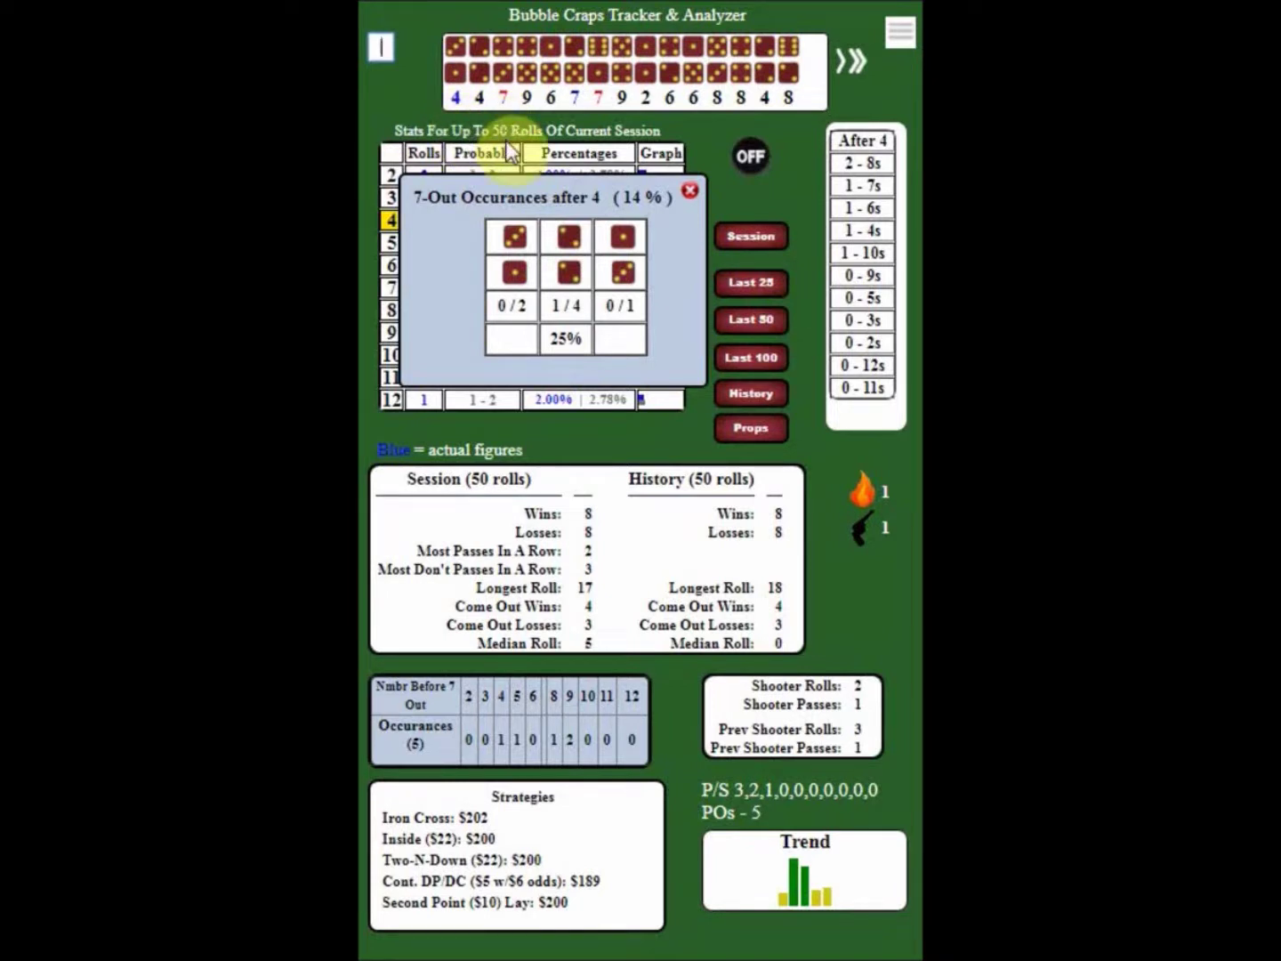
left_click(690, 189)
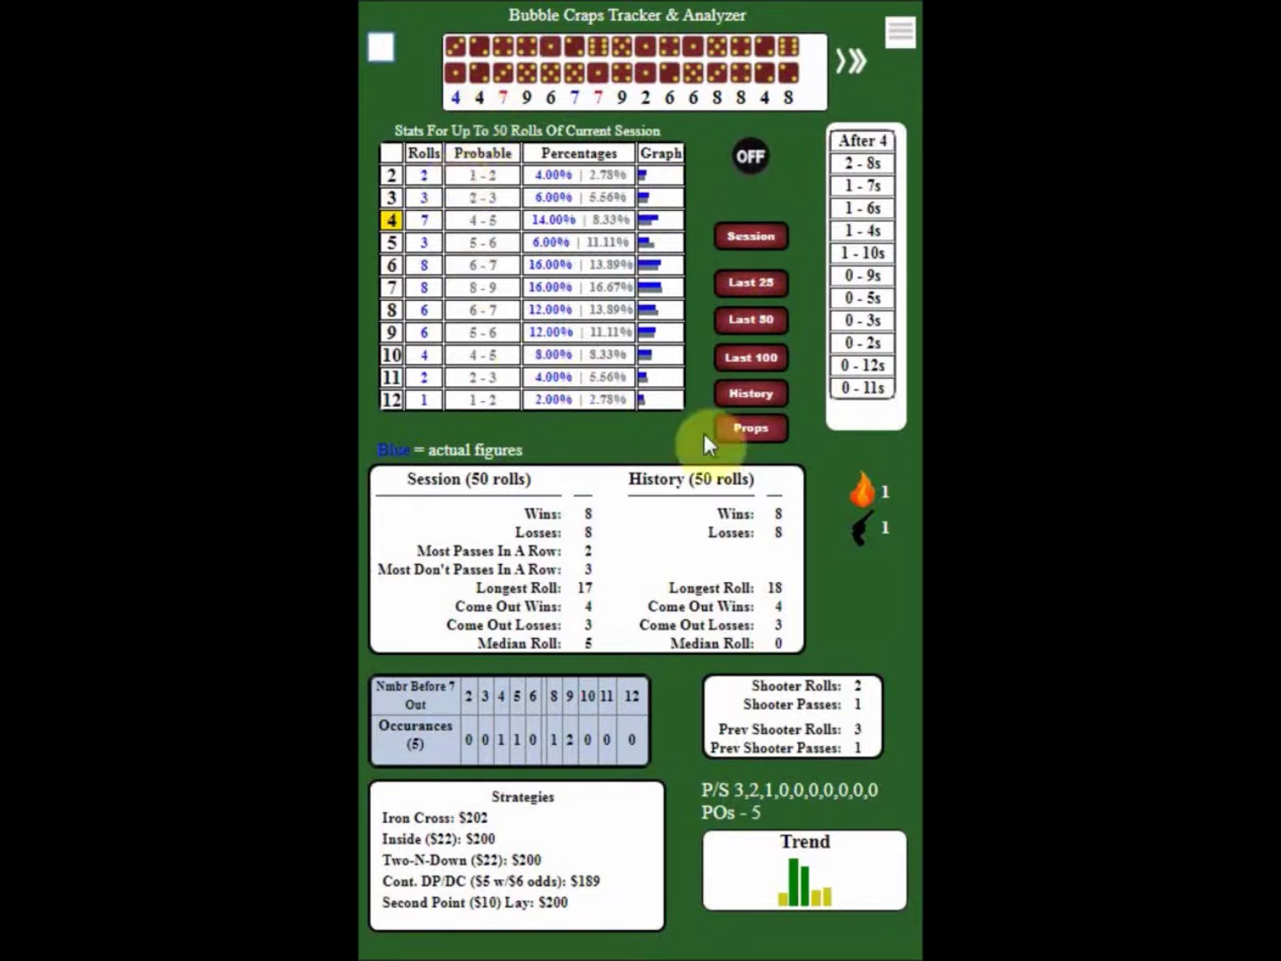
- Examine the flame and gun trackers to see which points the shooter has made
left_click(862, 496)
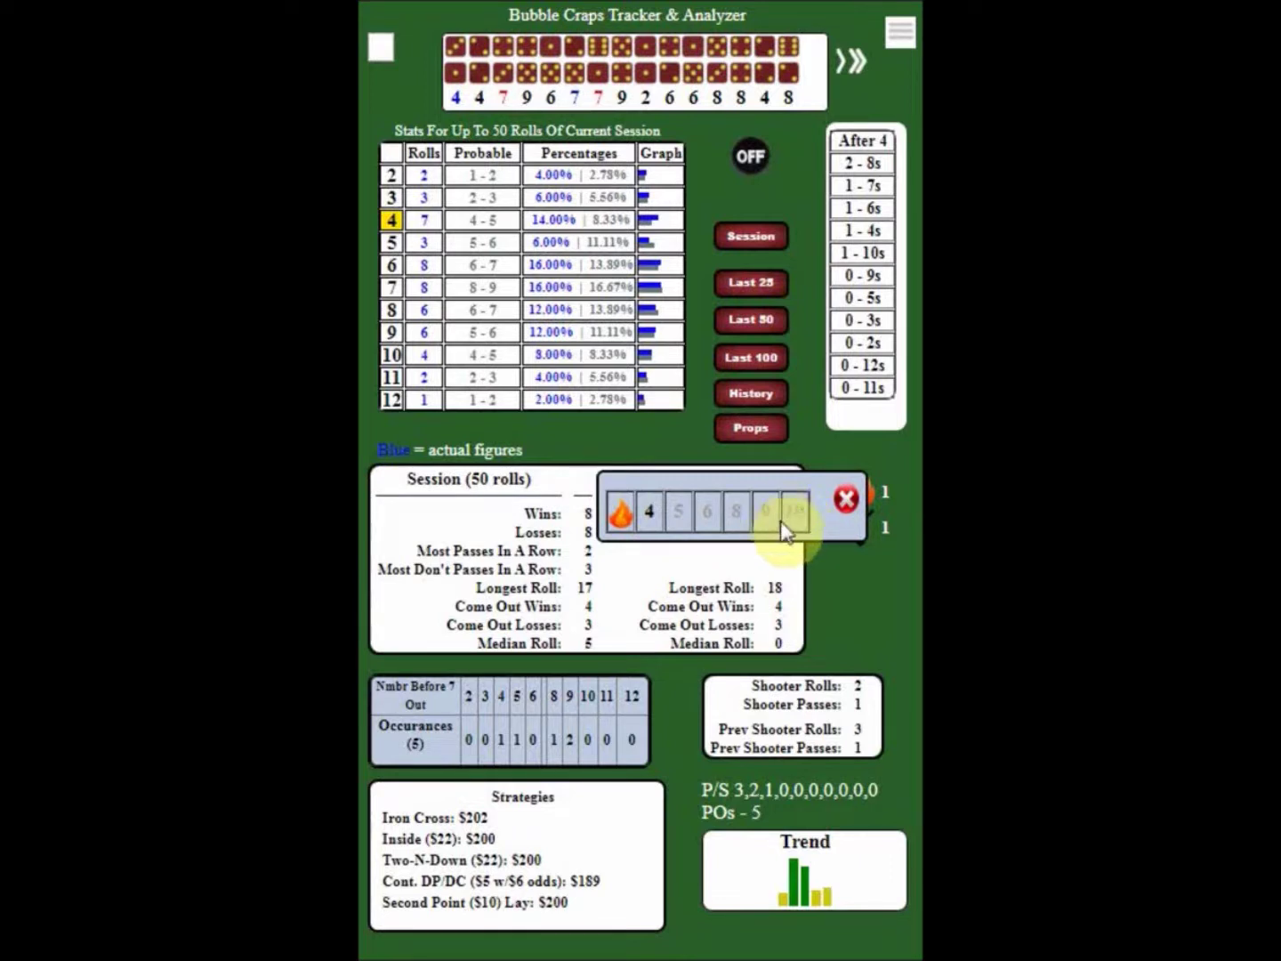
left_click(846, 500)
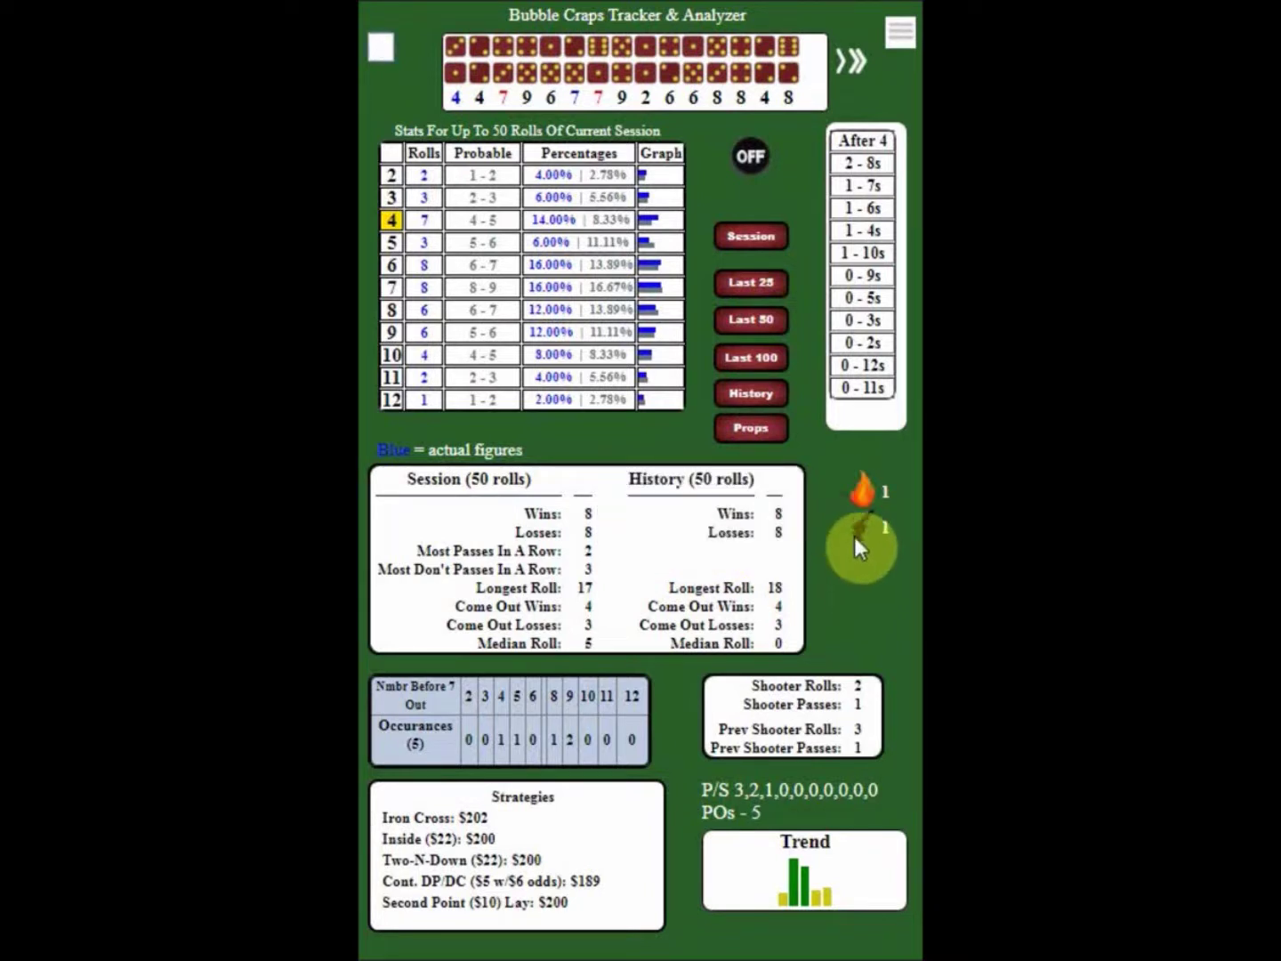
left_click(858, 535)
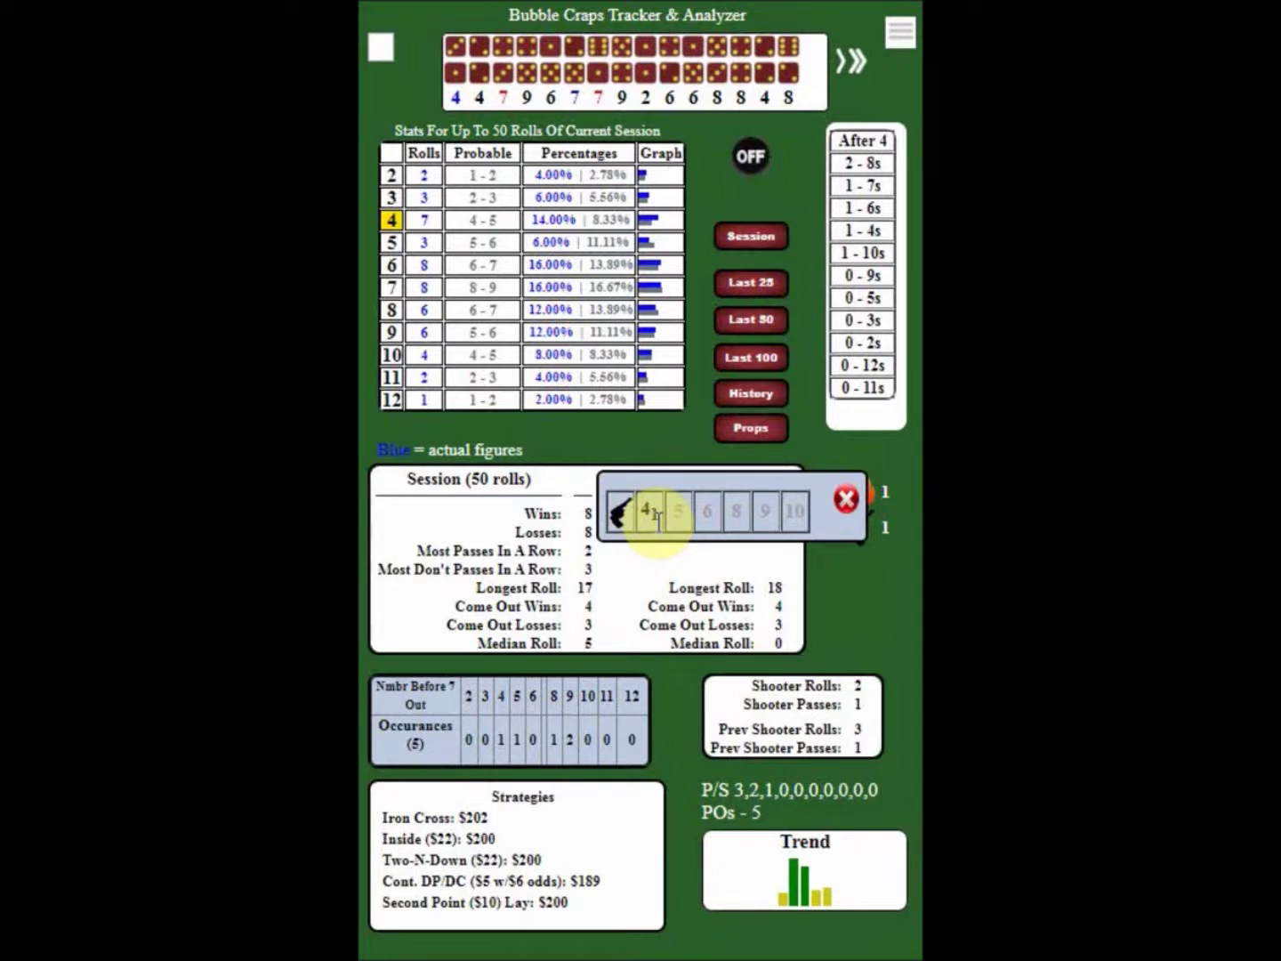
left_click(845, 500)
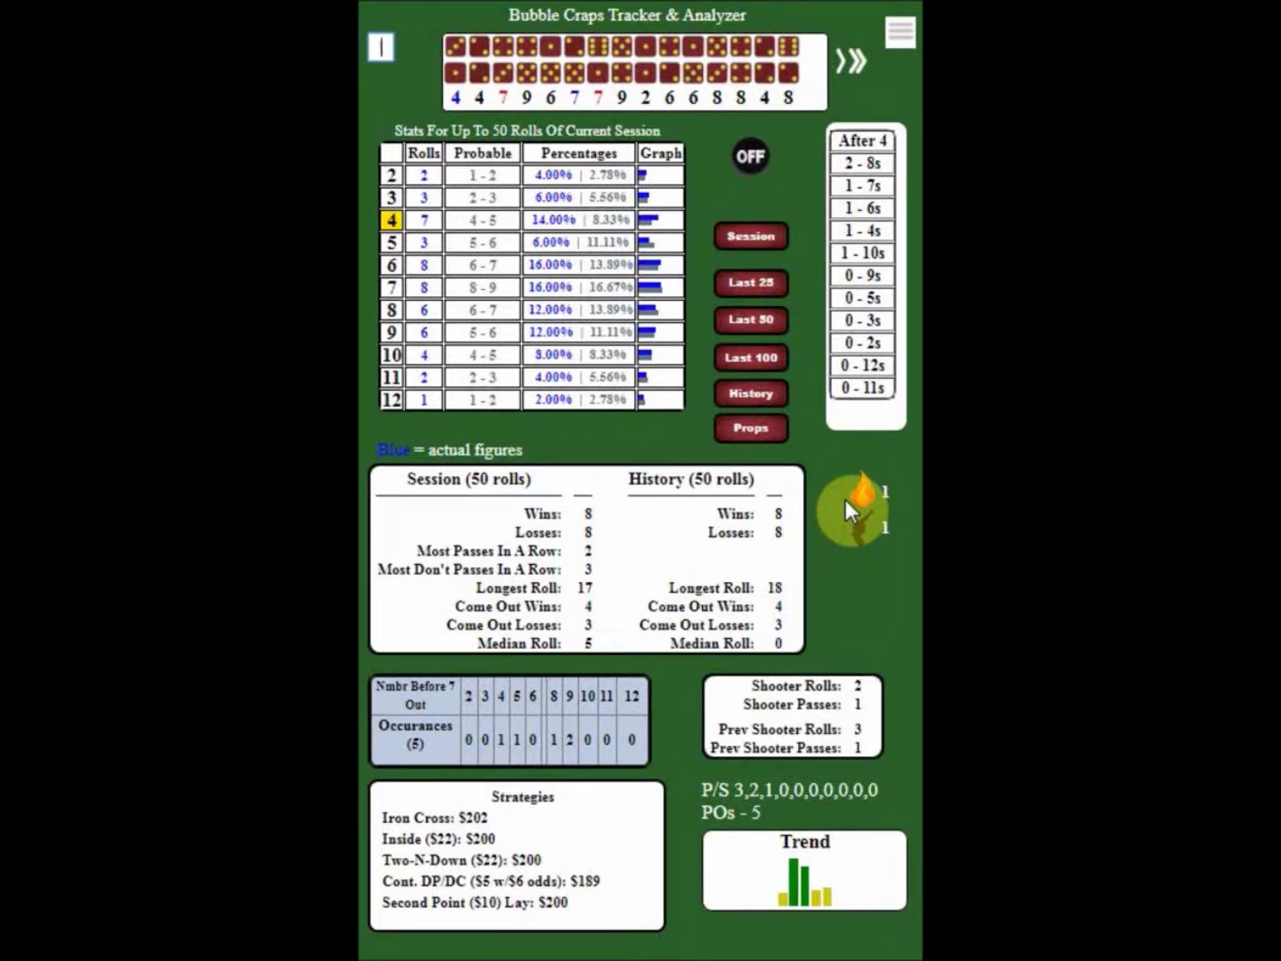
left_click_drag(846, 500, 867, 494)
mouse_move(637, 516)
left_mouse_down()
mouse_move(790, 533)
mouse_move(799, 523)
left_mouse_up()
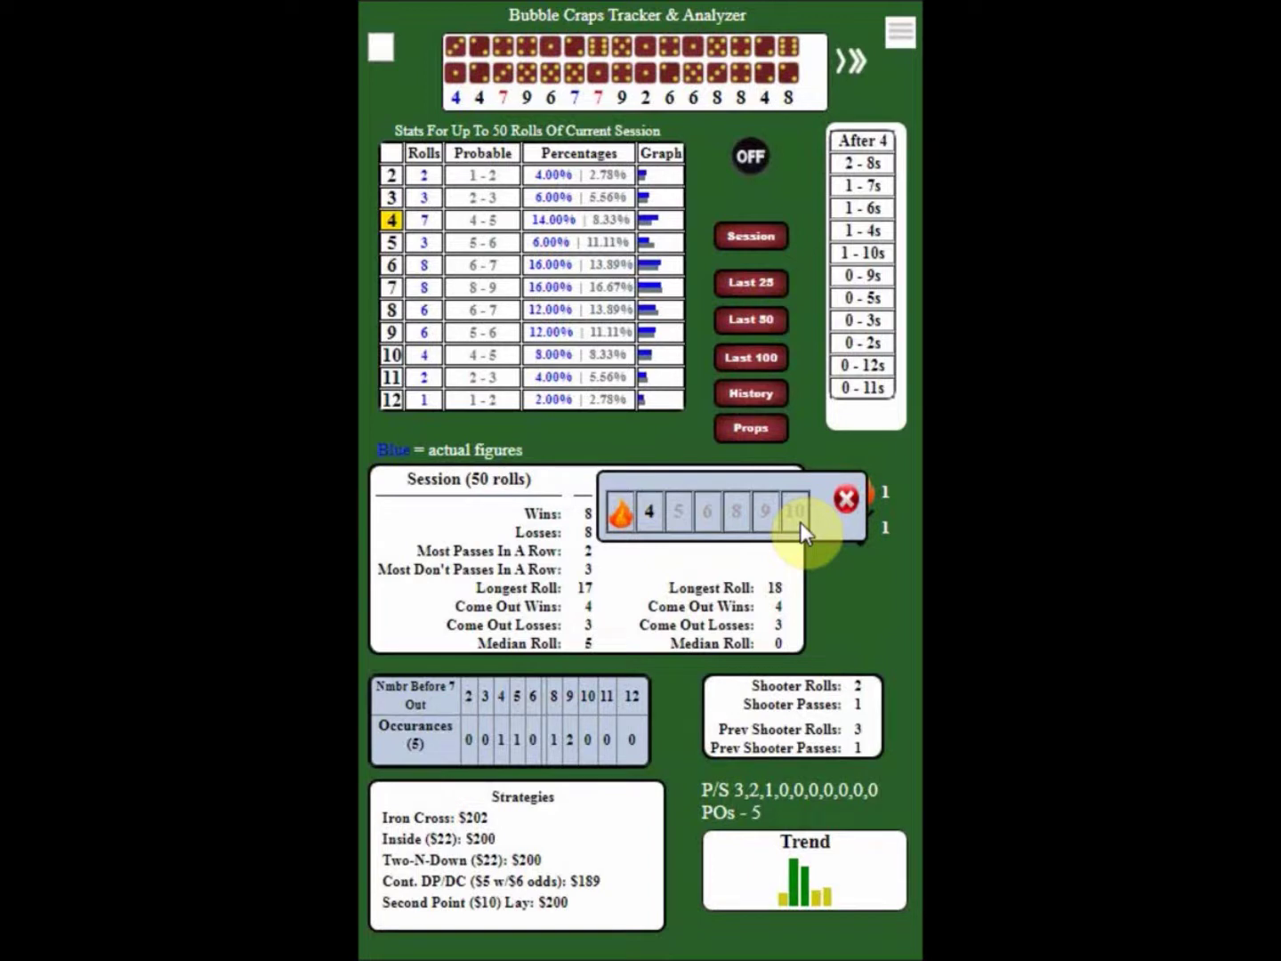
left_click(845, 500)
left_click(861, 530)
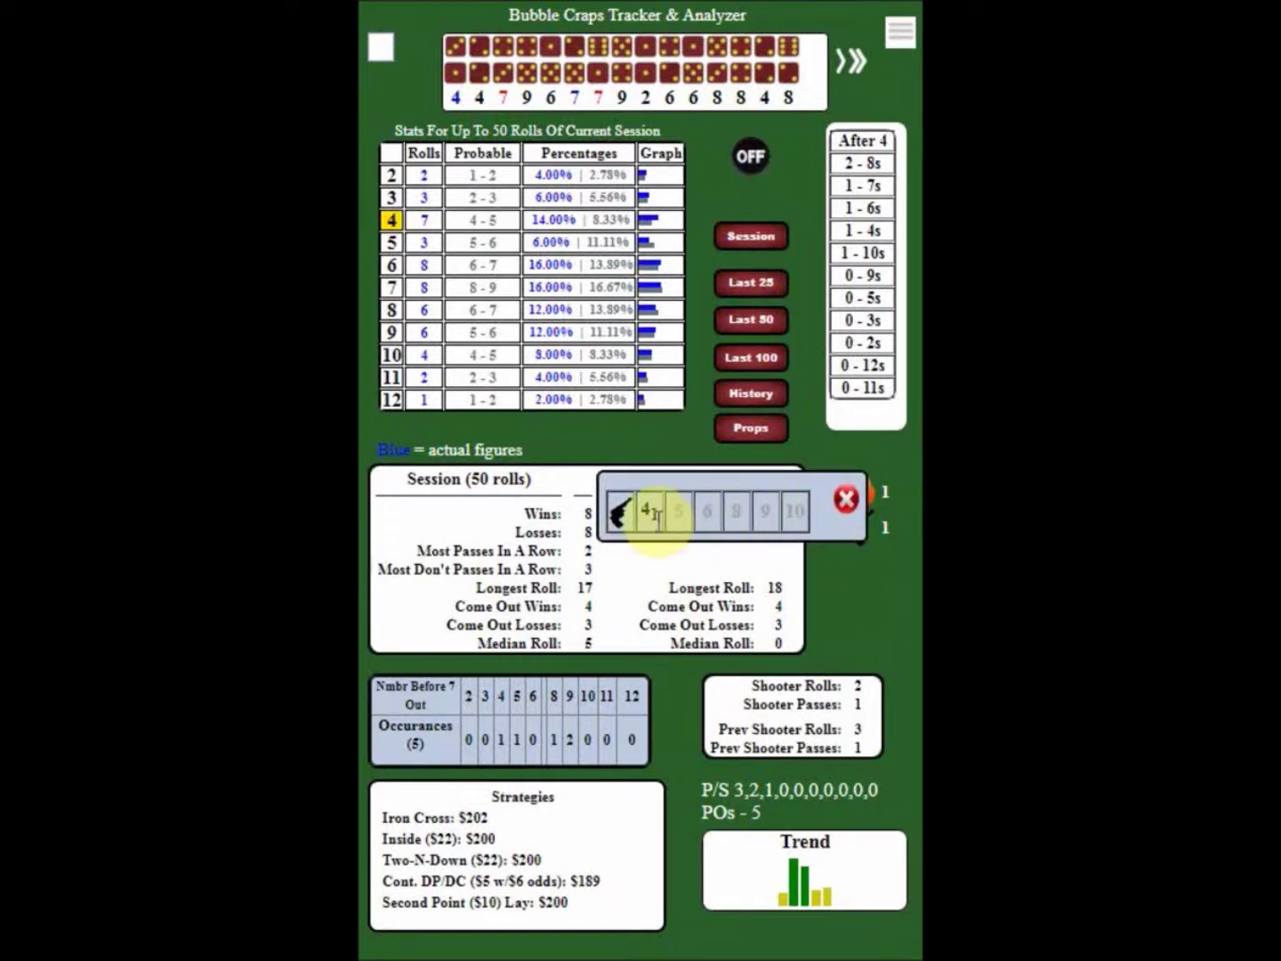
left_click(846, 500)
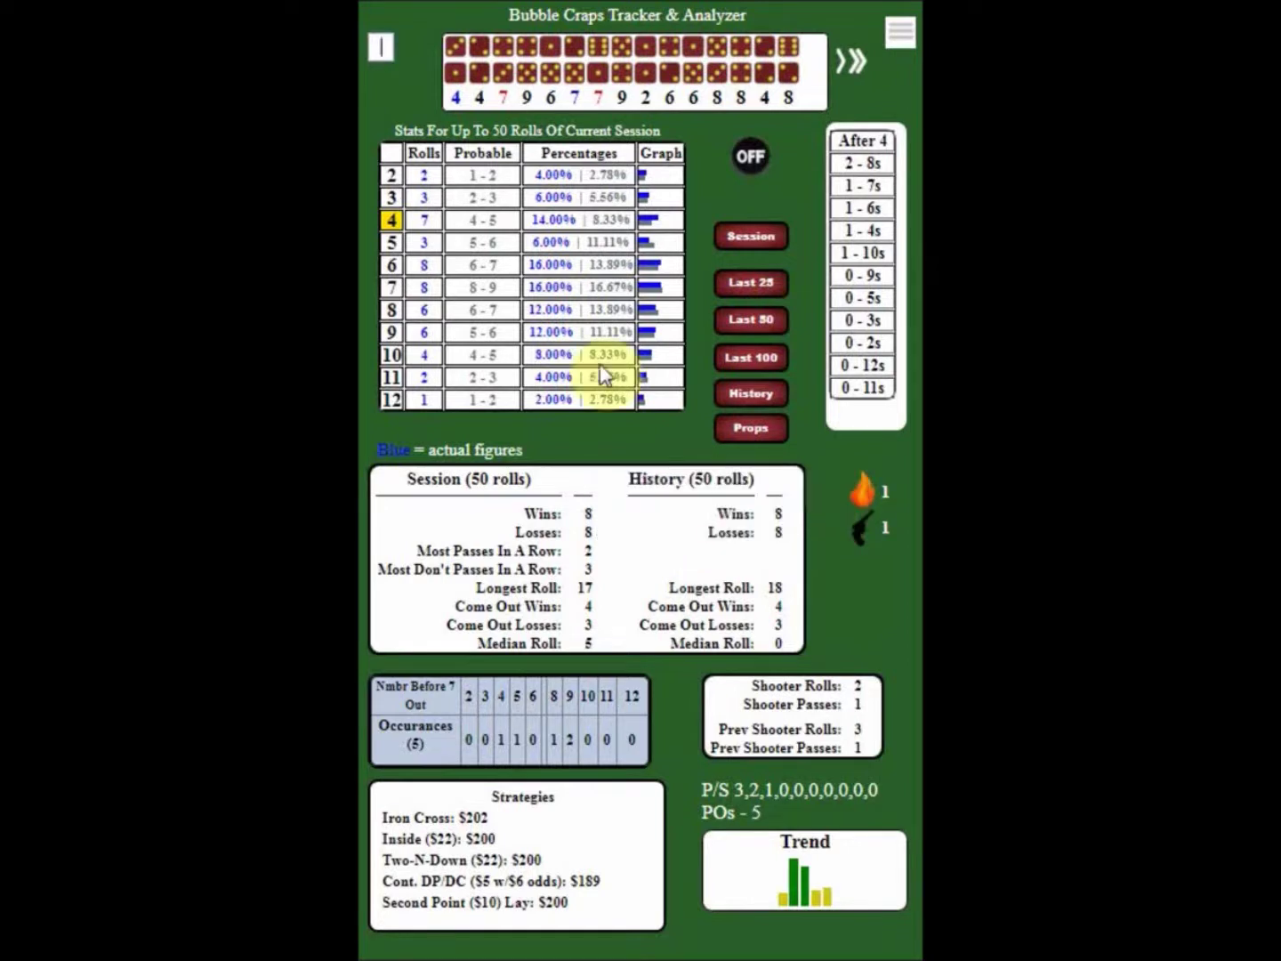
- Record eight more rolls in order: 23, 41, 44, 62, 62, 53, 53 and 62
left_click(383, 47)
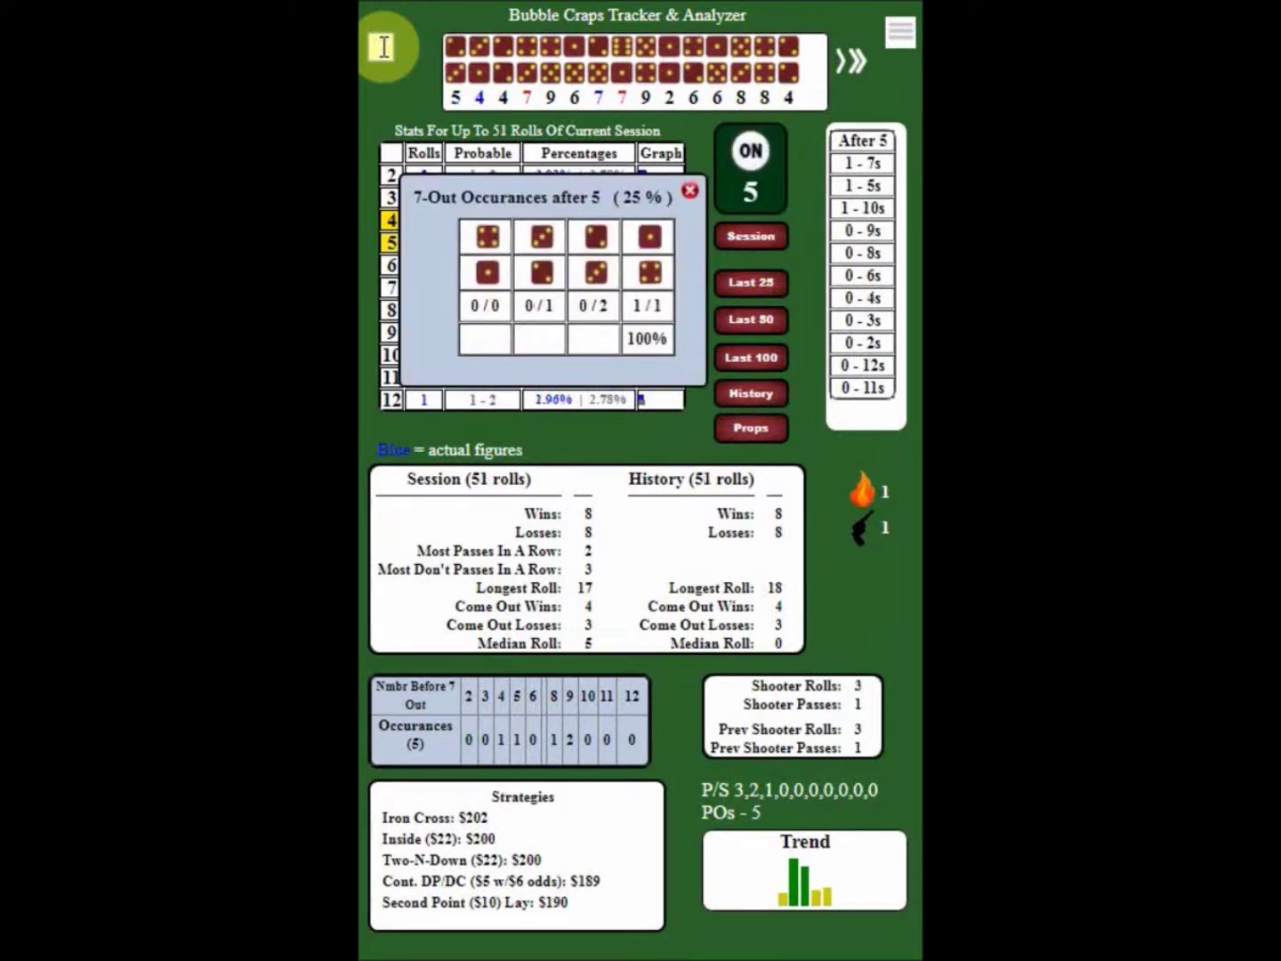
left_click(383, 46)
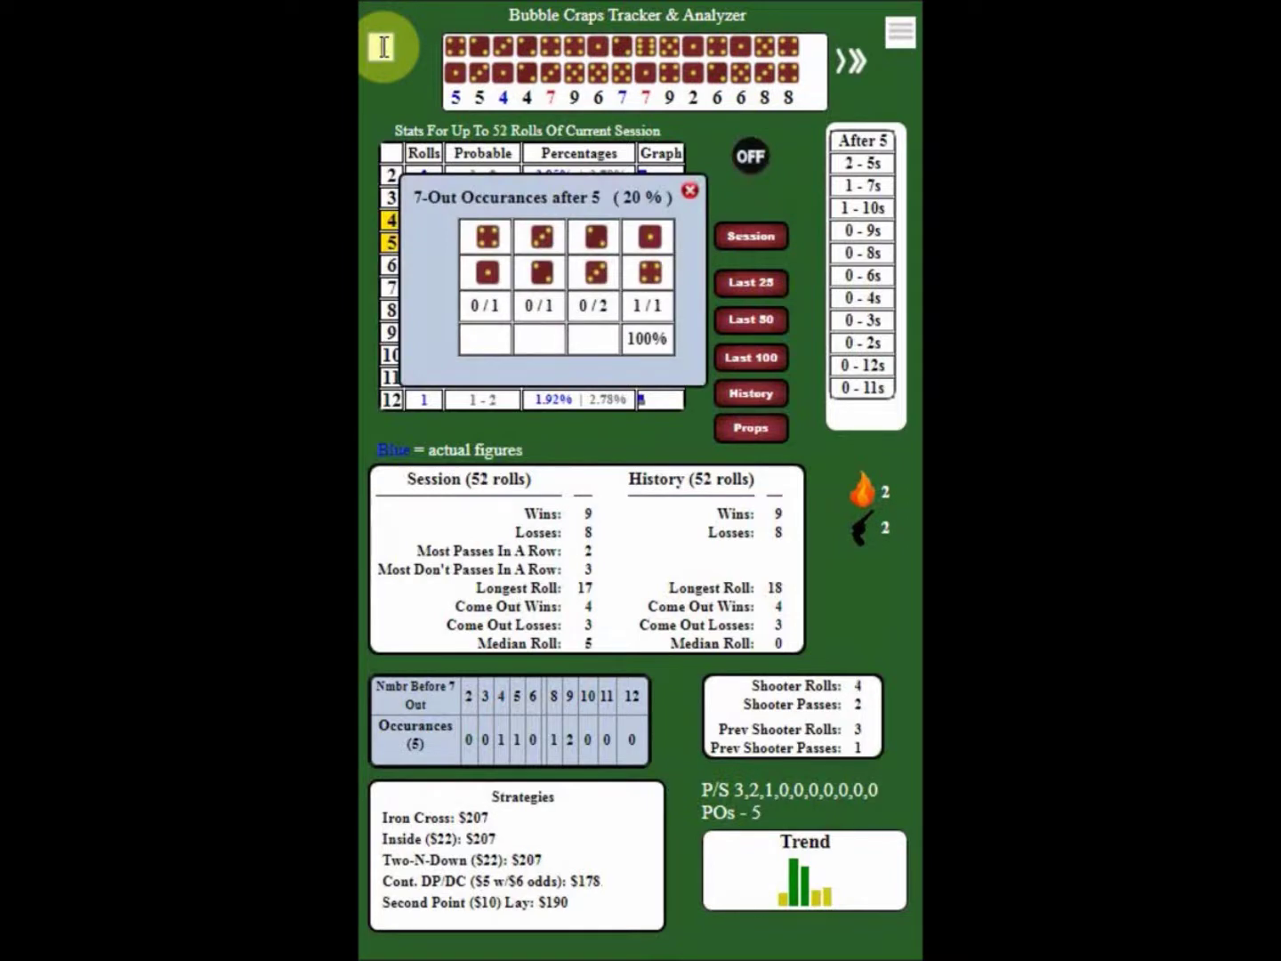
left_click(382, 47)
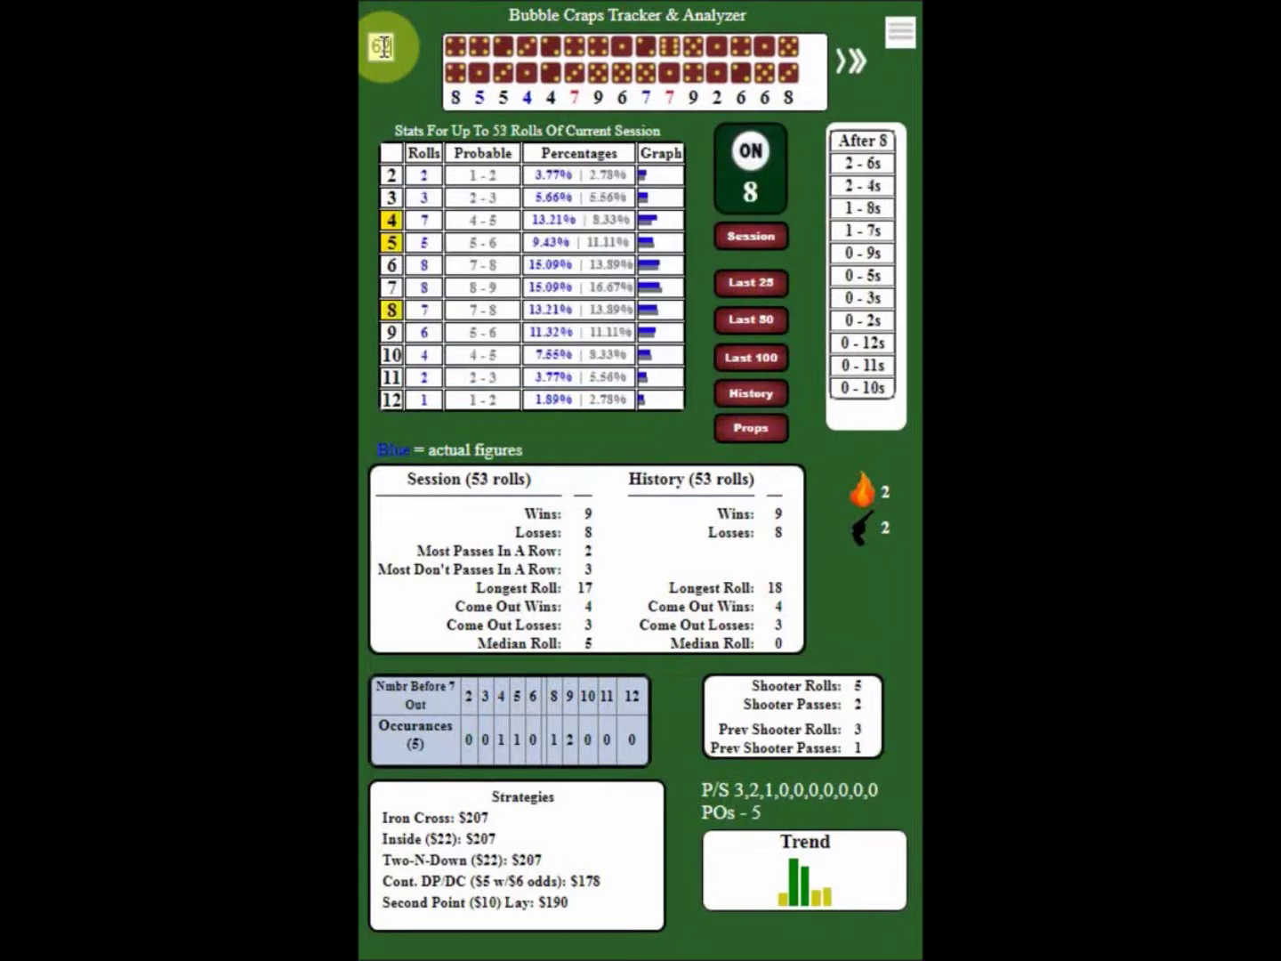
left_click(382, 48)
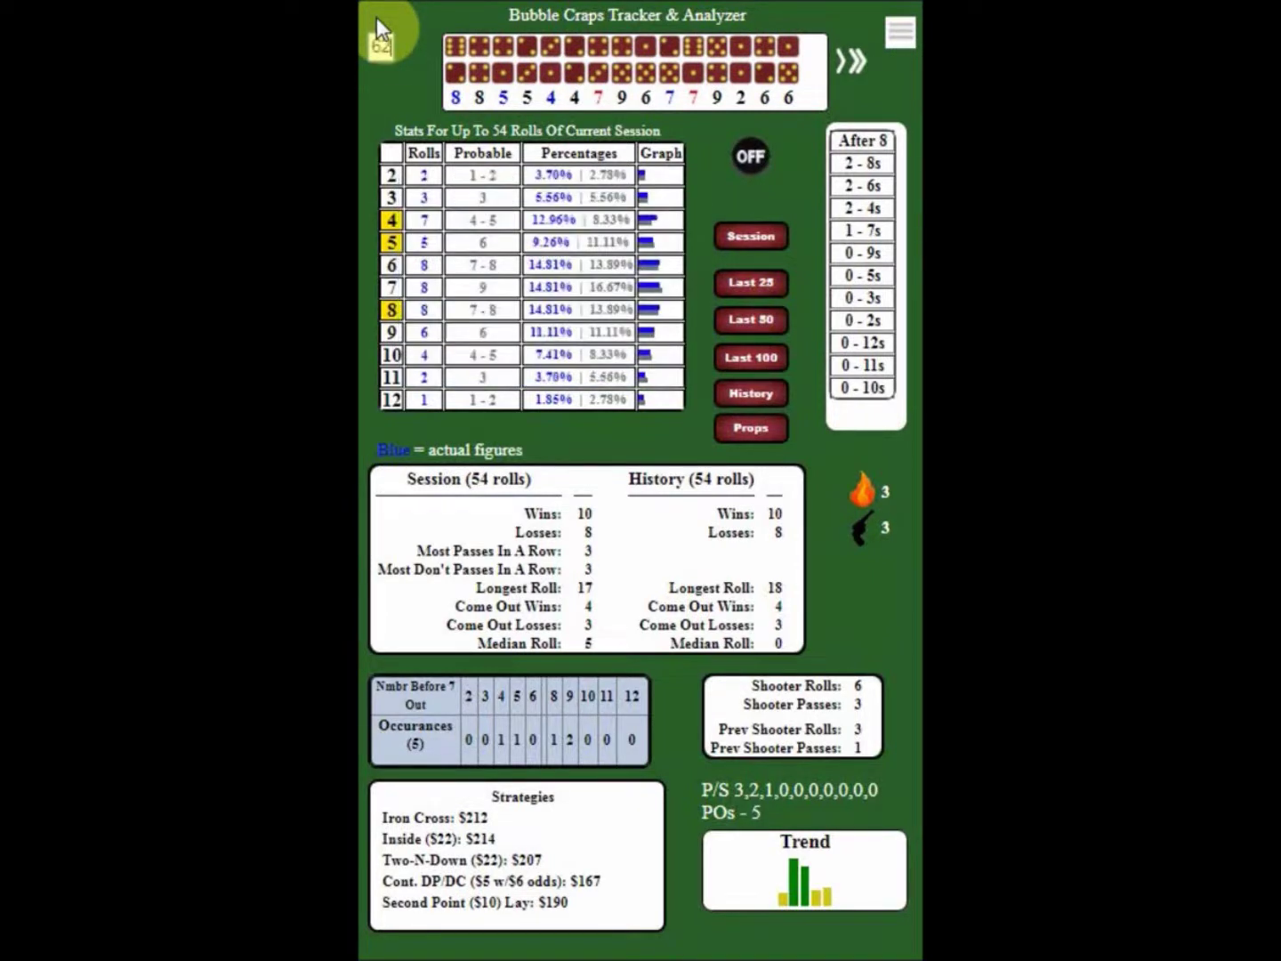
left_click(376, 20)
left_click(376, 17)
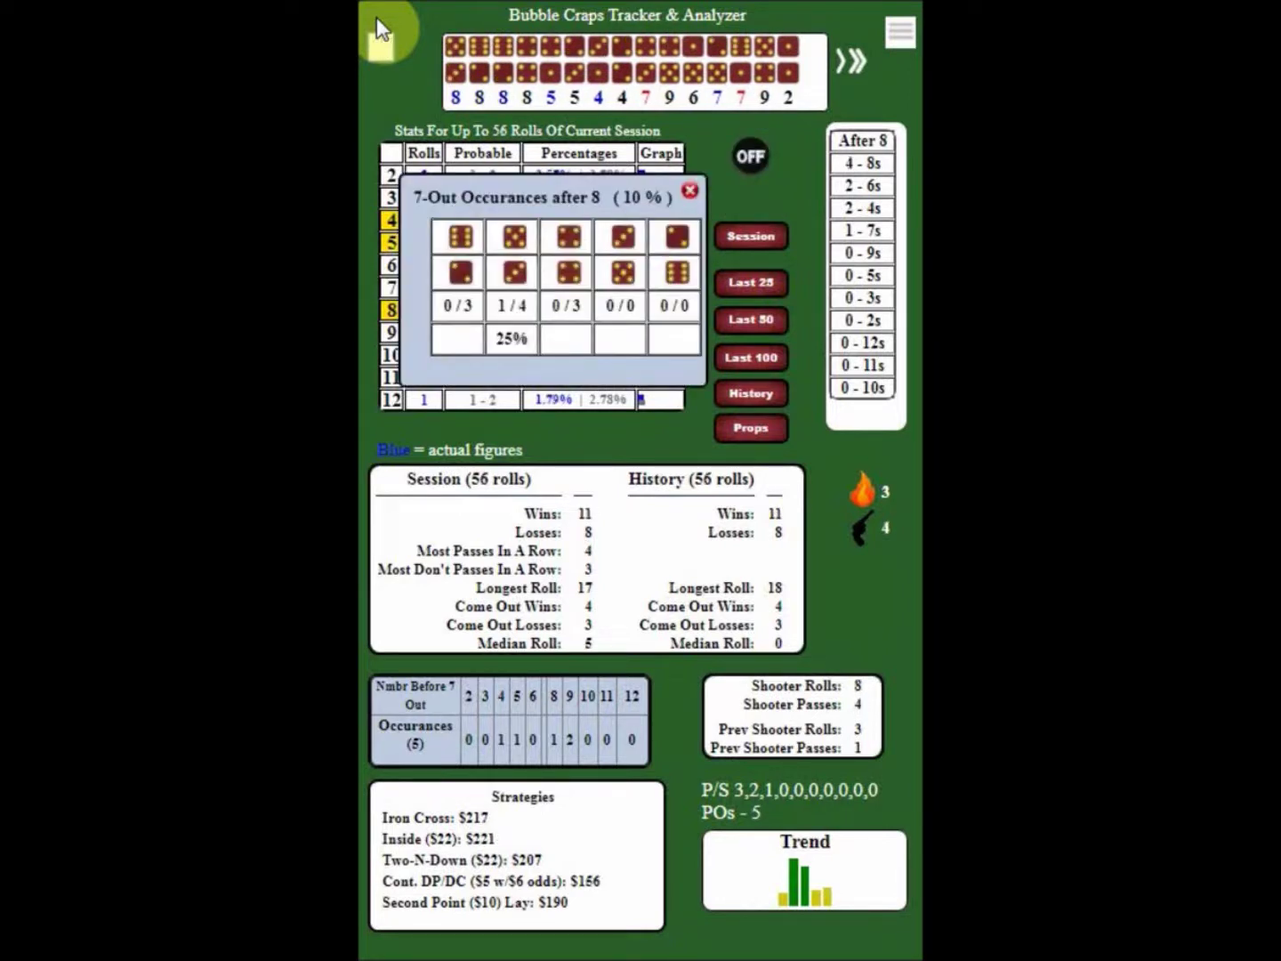
left_click(377, 17)
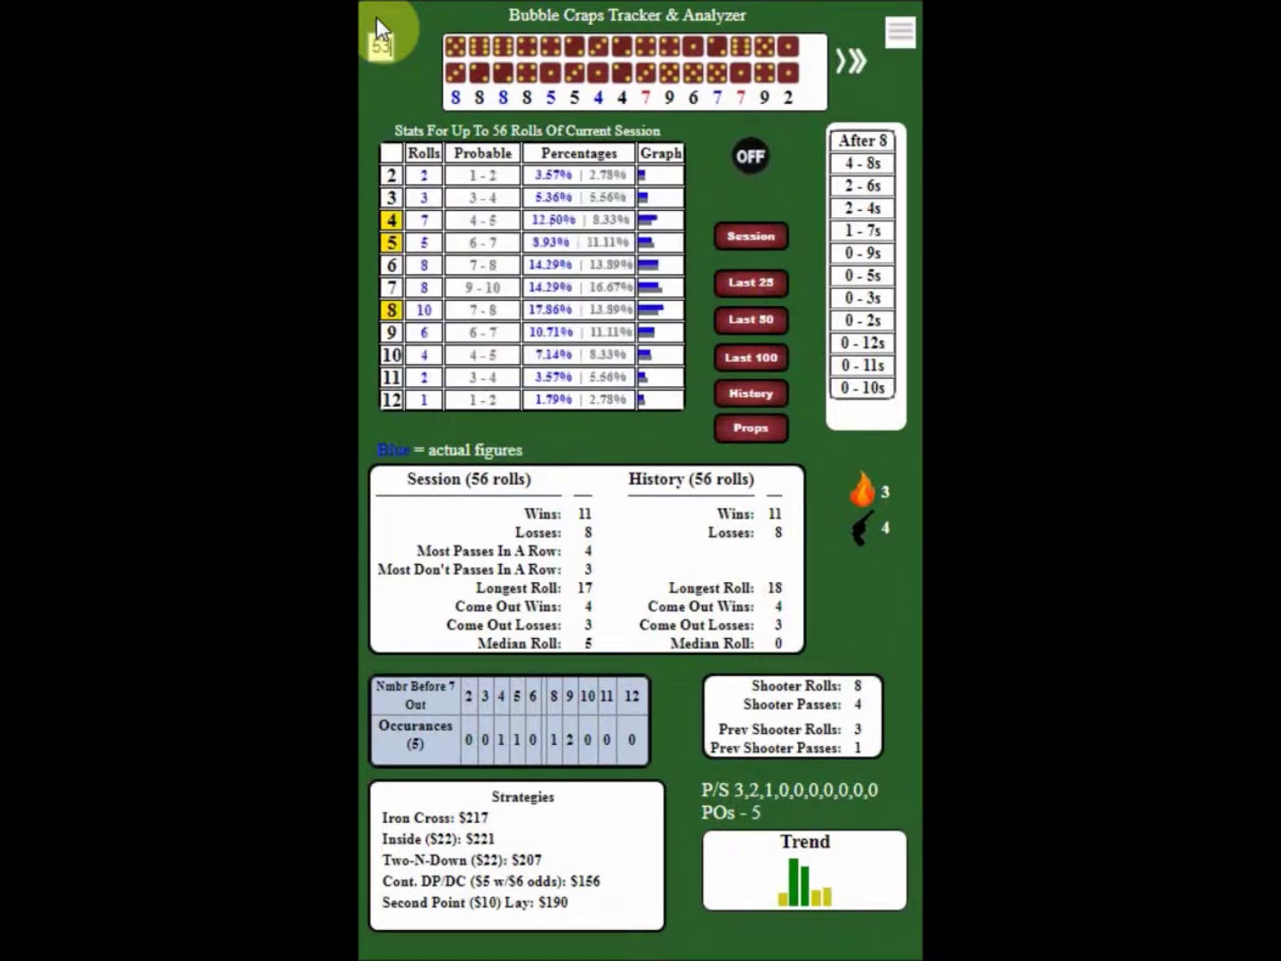
left_click(376, 18)
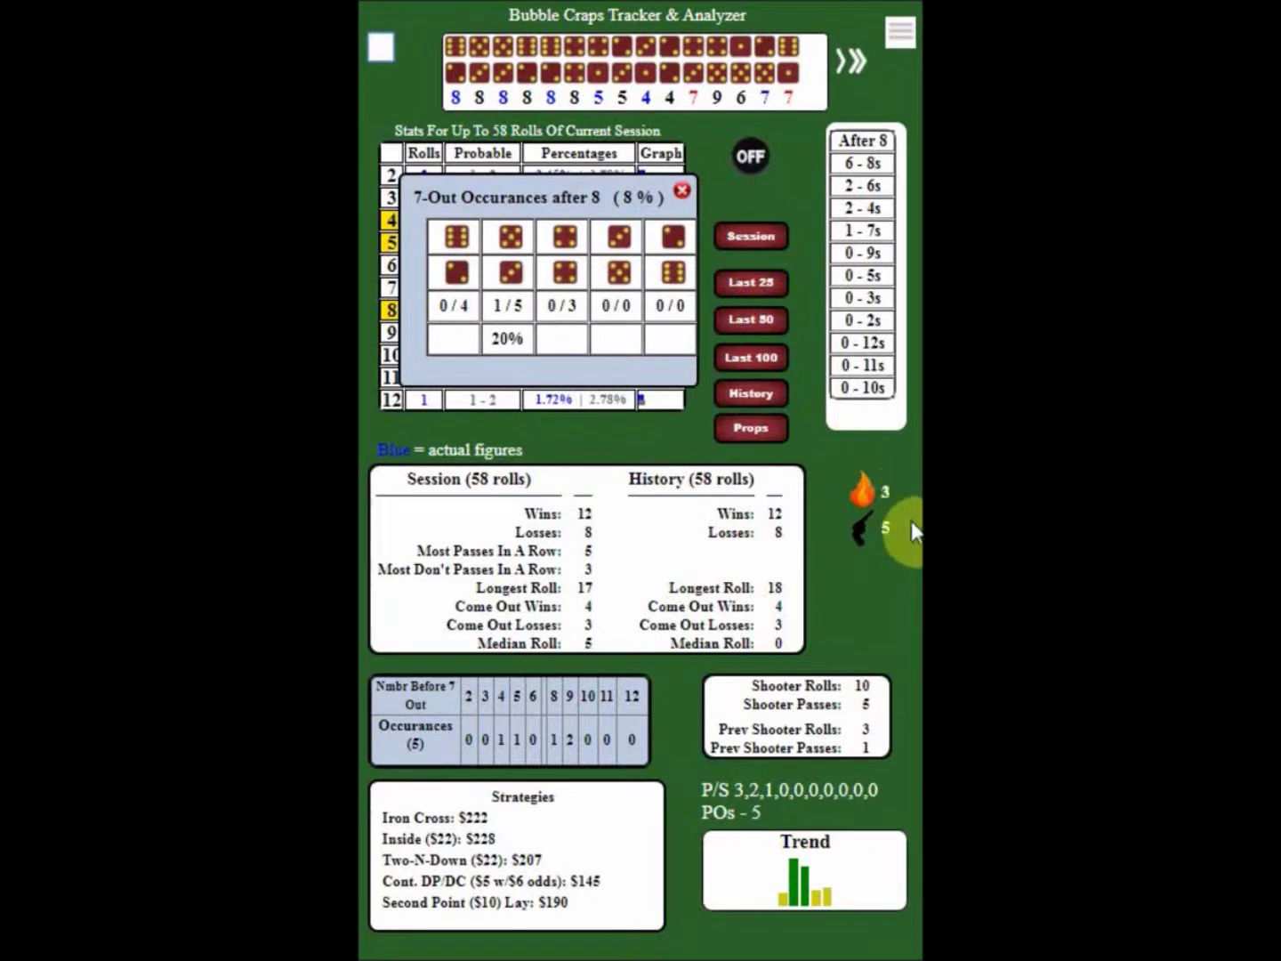
- Compare the unique points in the flame tracker with the repeated points in the gun tracker after the new rolls
left_click(860, 492)
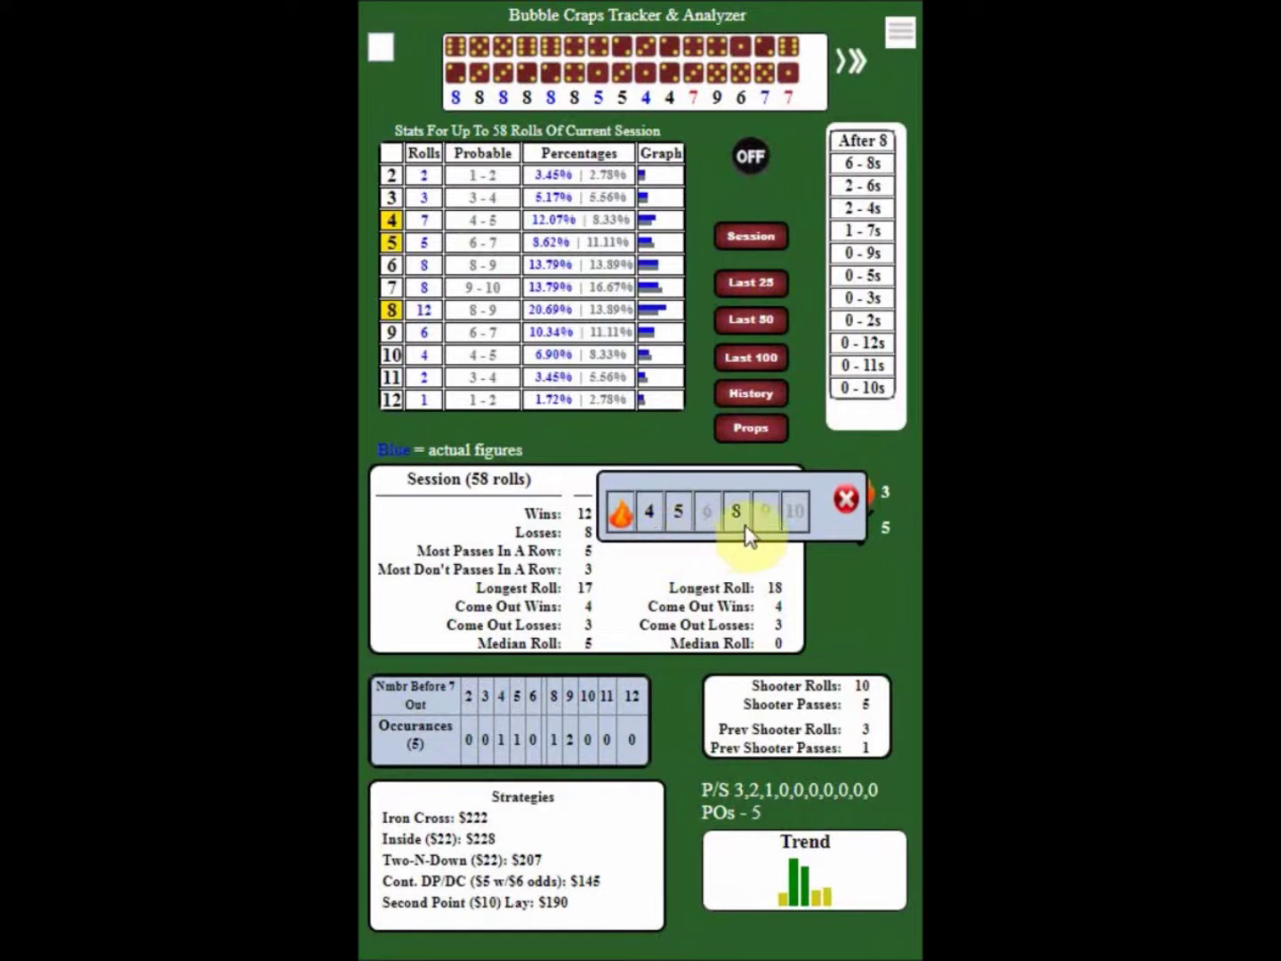
left_click(847, 500)
left_click(860, 537)
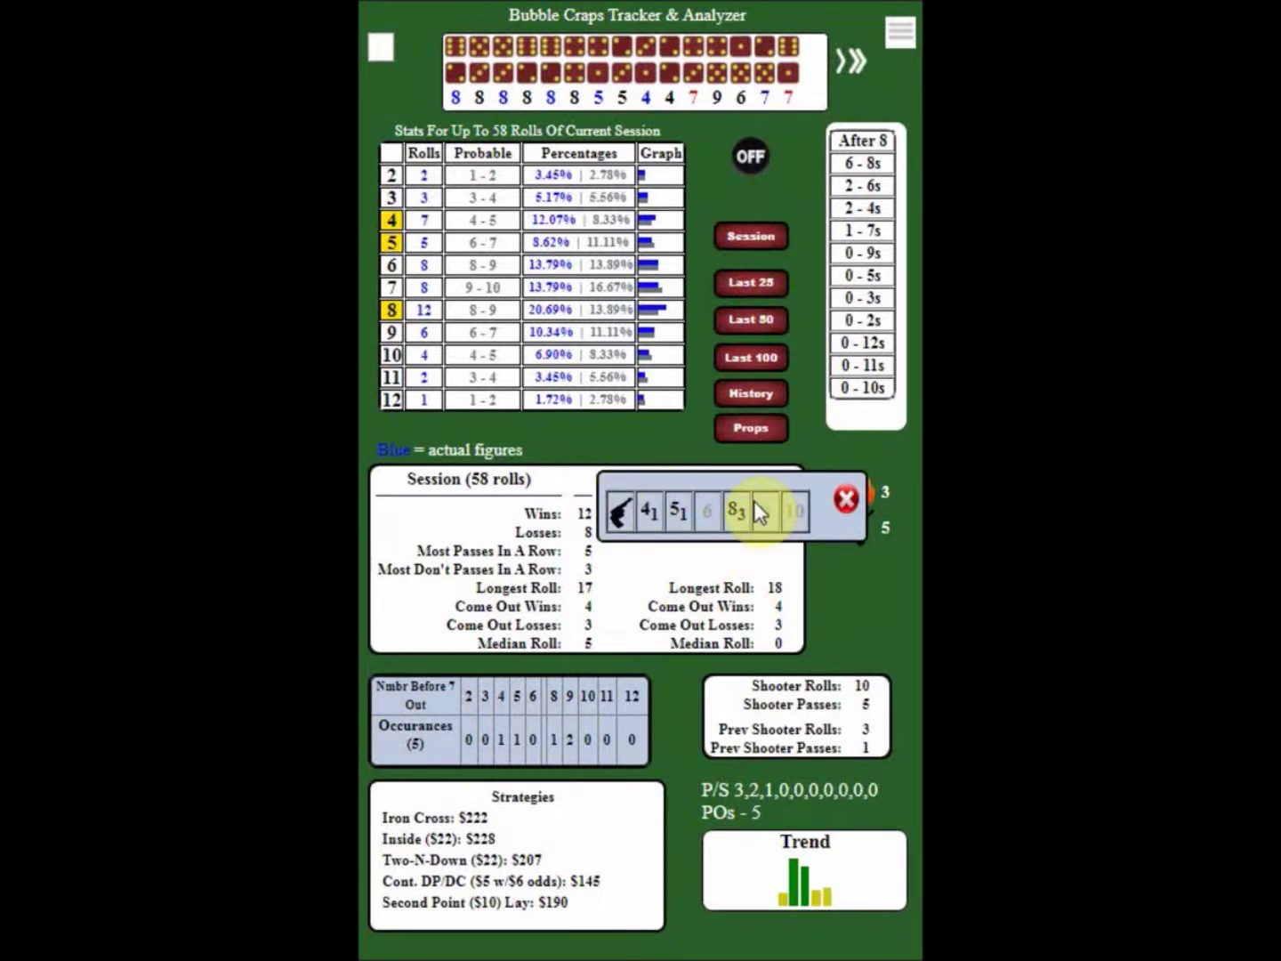
left_click(843, 500)
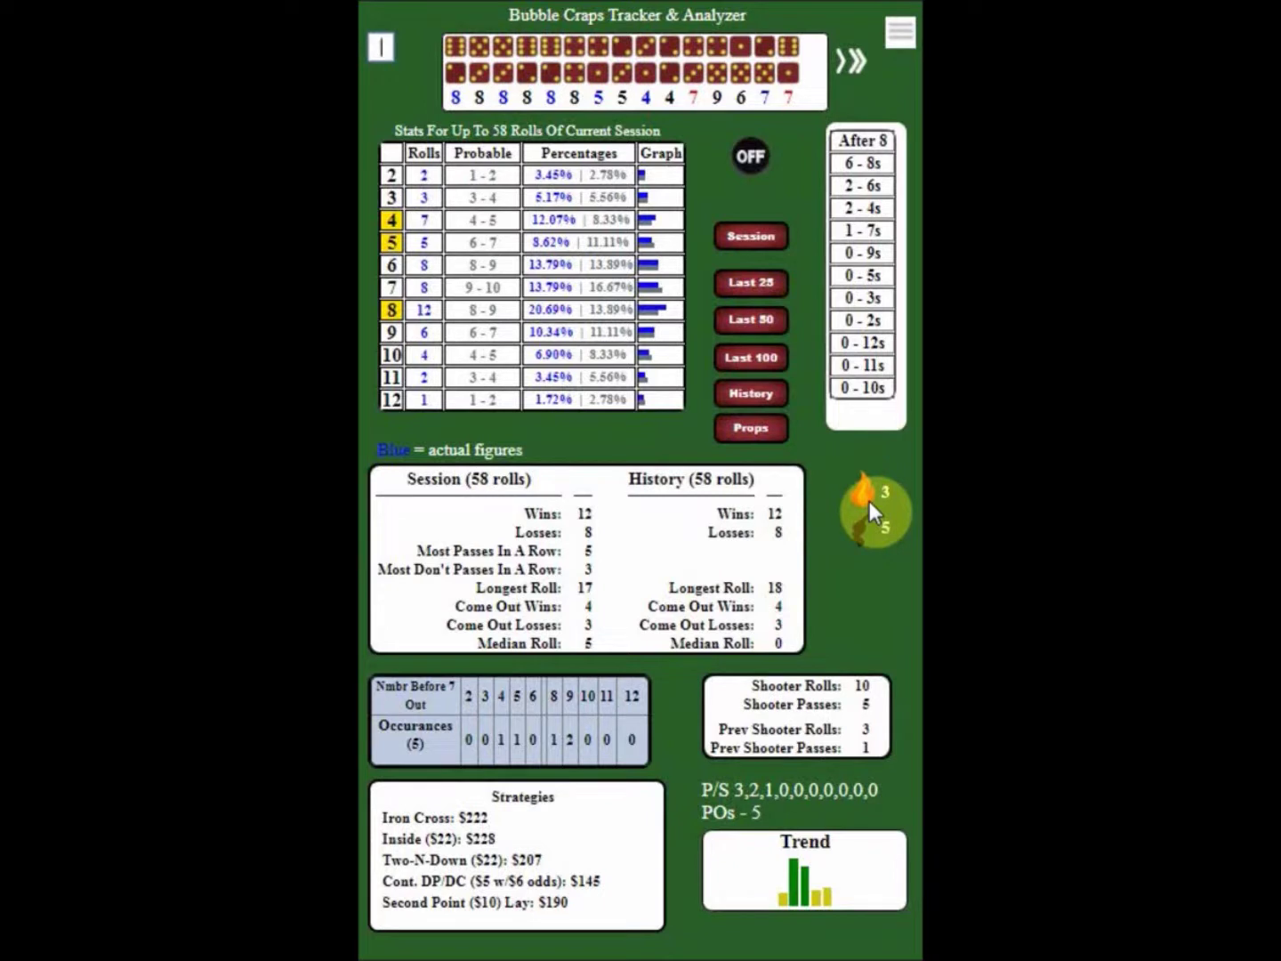
left_click_drag(869, 501, 870, 528)
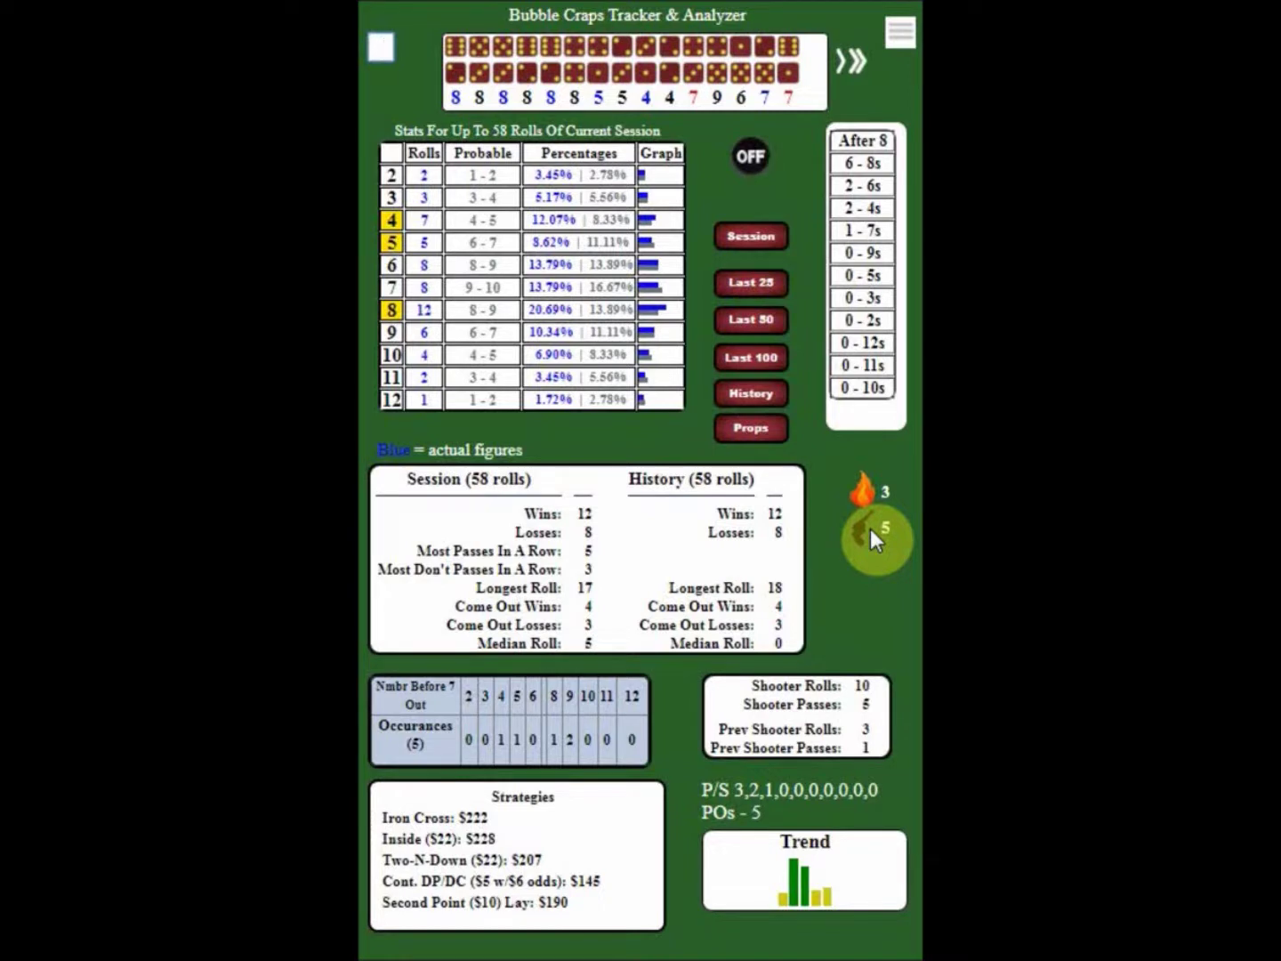
- Open the 2-3 roll in the roll history for editing
left_click(629, 75)
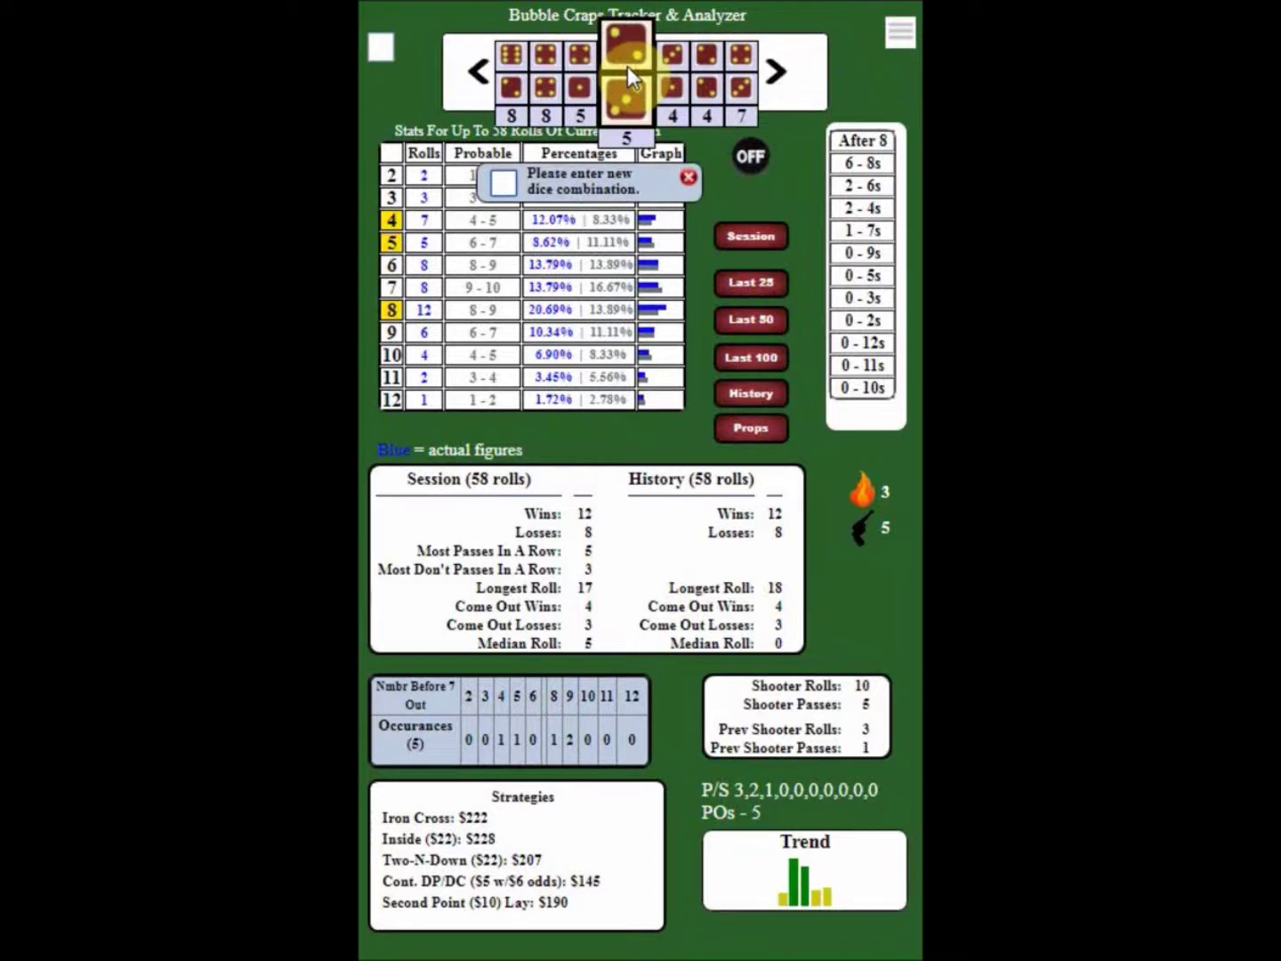